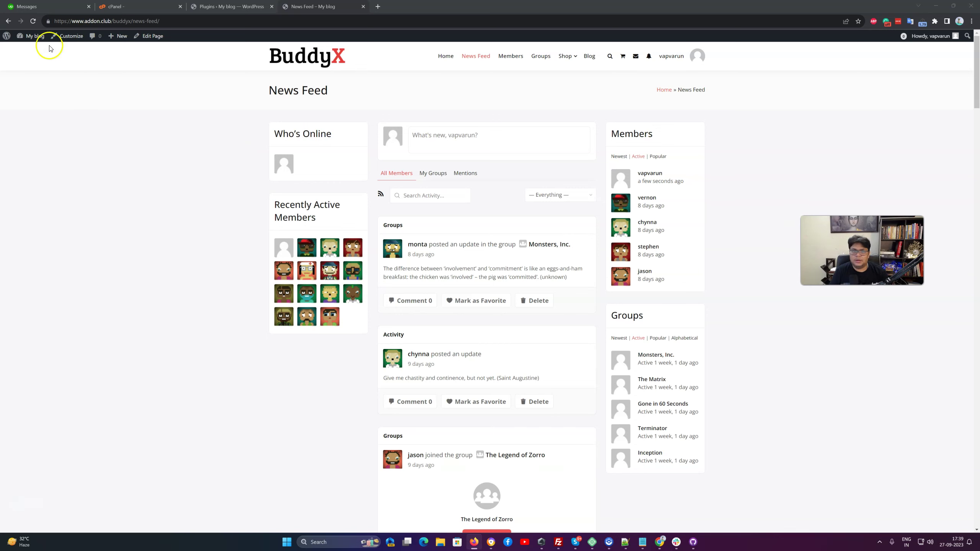
# Open the BuddyX theme Customizer from the admin bar while viewing the News Feed page.
pyautogui.click(68, 34)
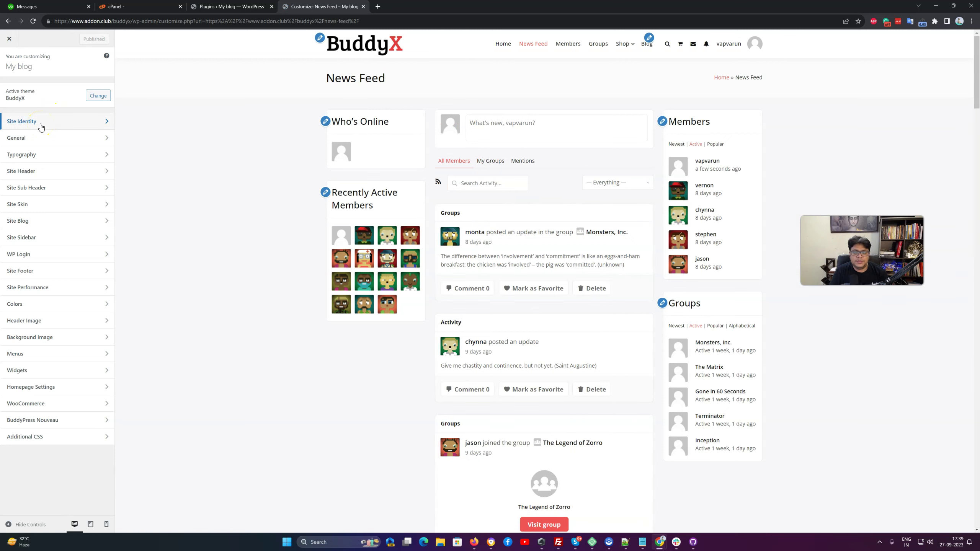
# In Site Identity, remove the current logo so the site title shows, and publish.
pyautogui.click(40, 123)
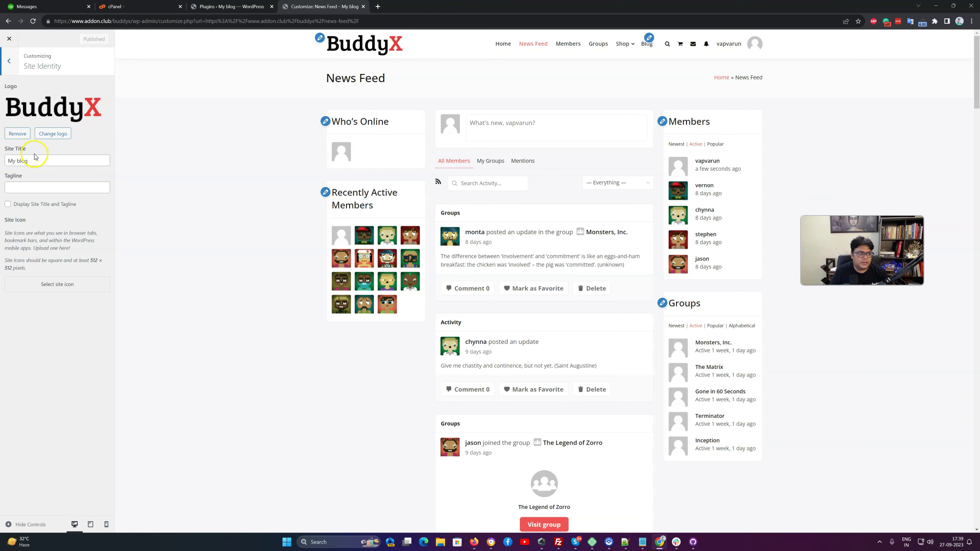
pyautogui.click(7, 204)
pyautogui.click(18, 134)
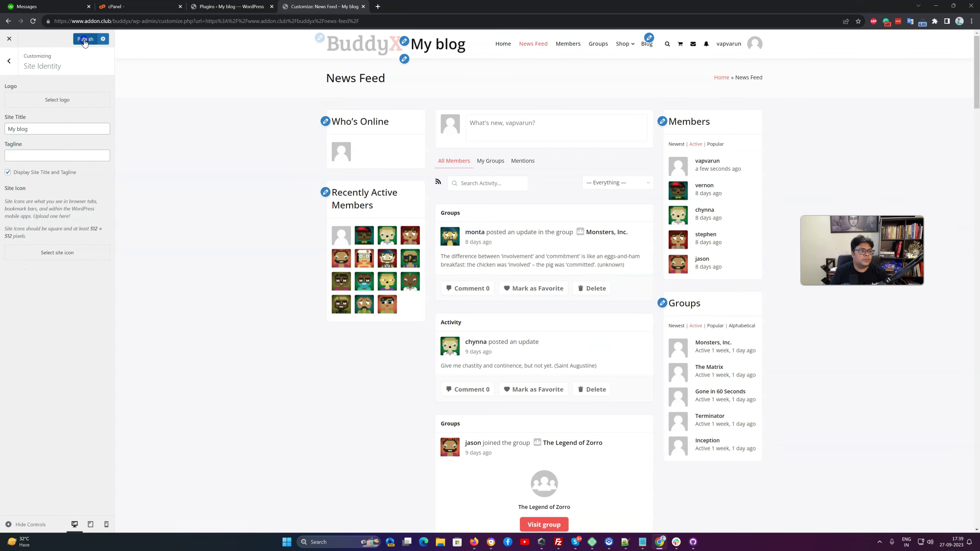
pyautogui.click(85, 40)
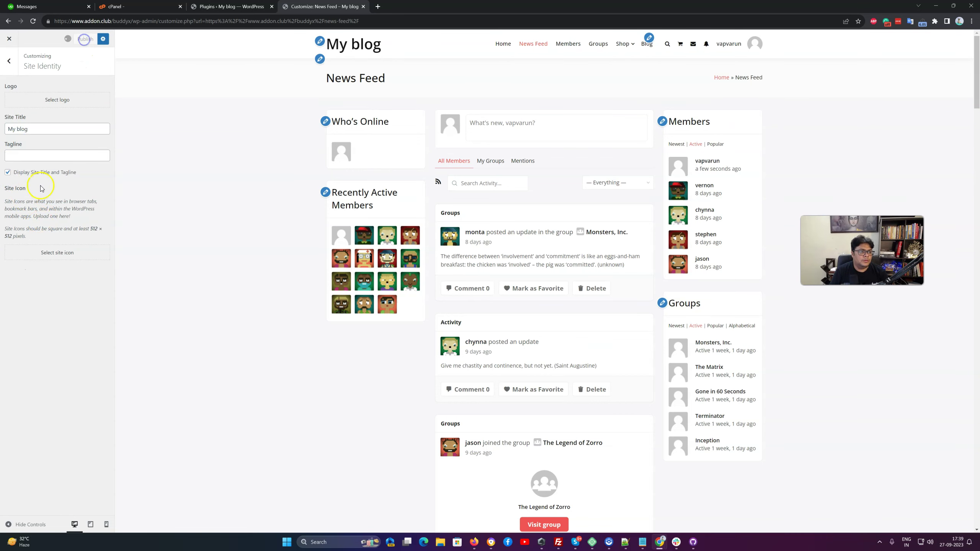
# Set the BuddyX image as the uncropped logo, hide the title and tagline, and publish.
pyautogui.click(33, 107)
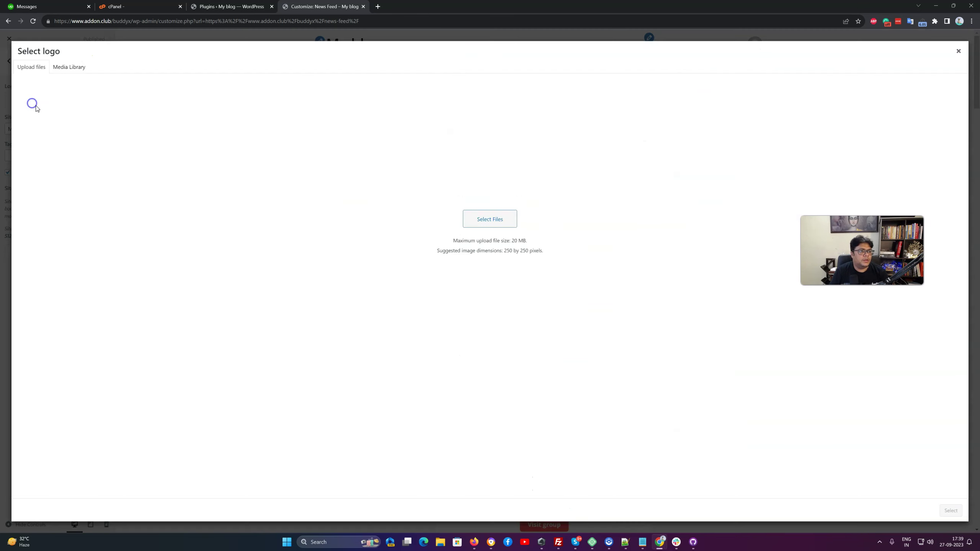
pyautogui.click(62, 67)
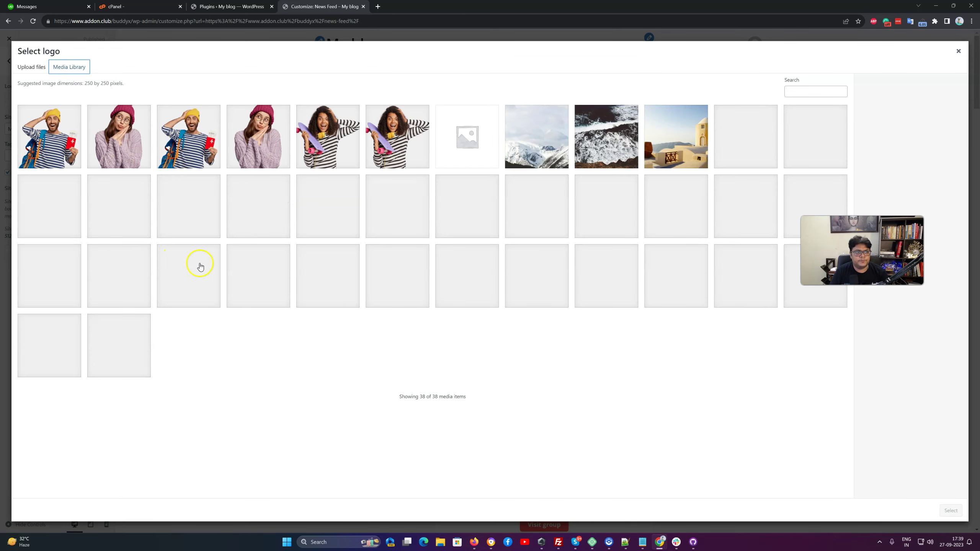
pyautogui.click(328, 206)
pyautogui.click(951, 510)
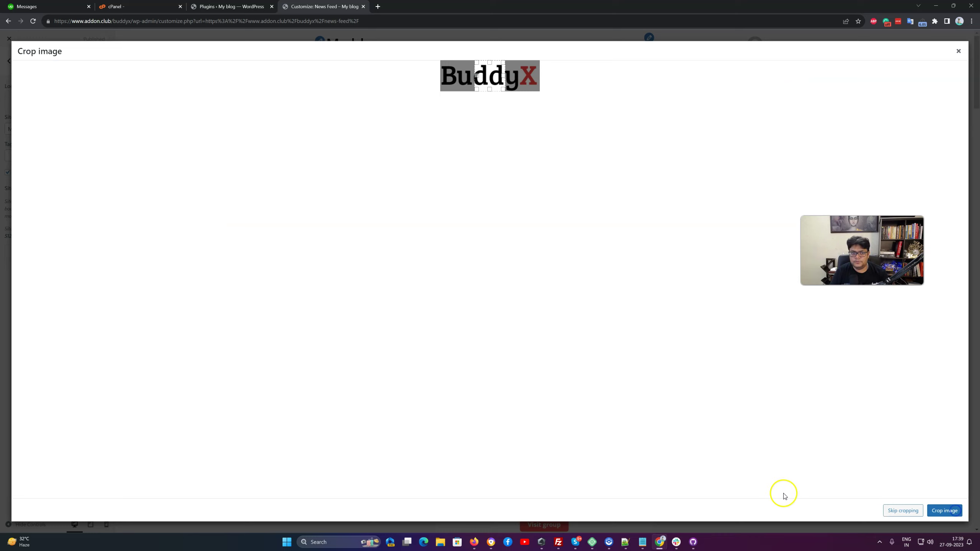
pyautogui.click(897, 508)
pyautogui.click(8, 204)
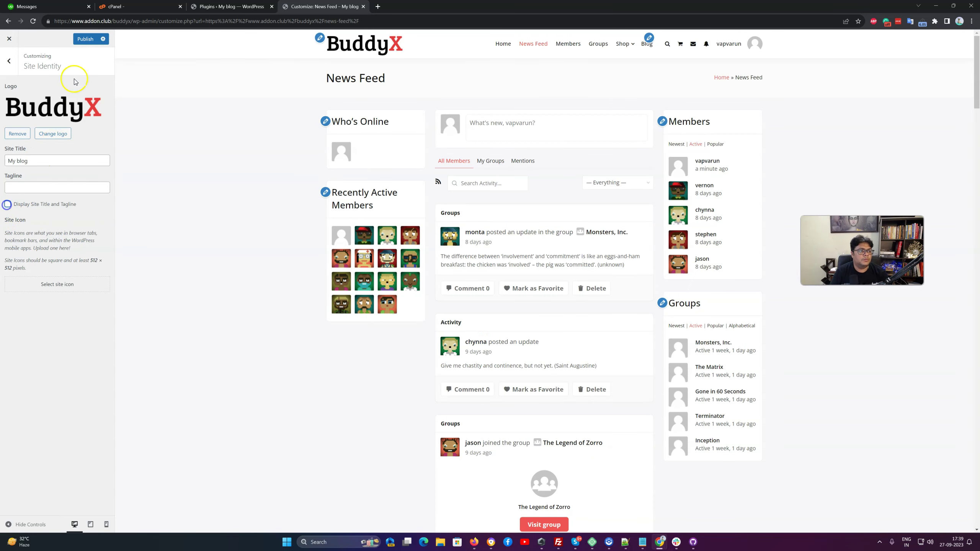
pyautogui.click(85, 39)
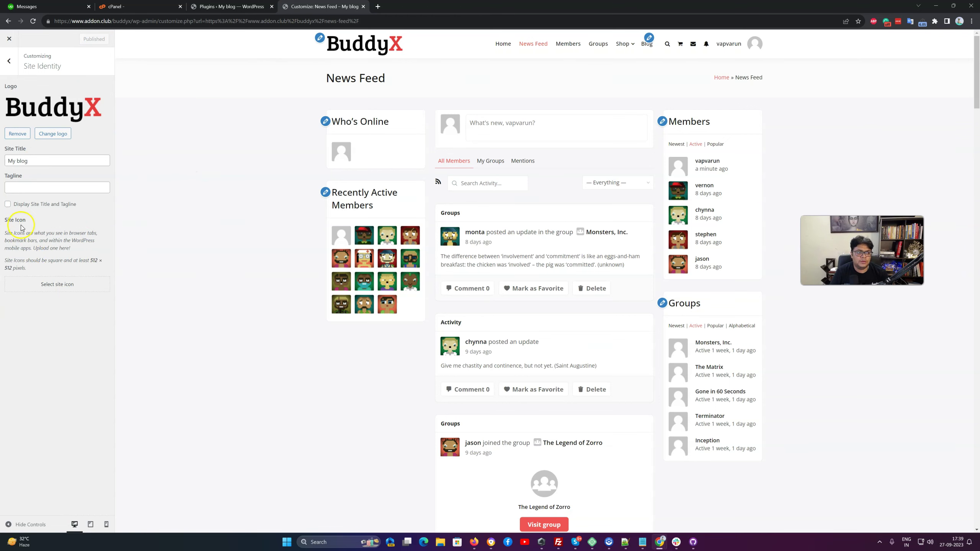
# Make the cropped sunglasses image from the media library the site icon and publish it.
pyautogui.click(51, 285)
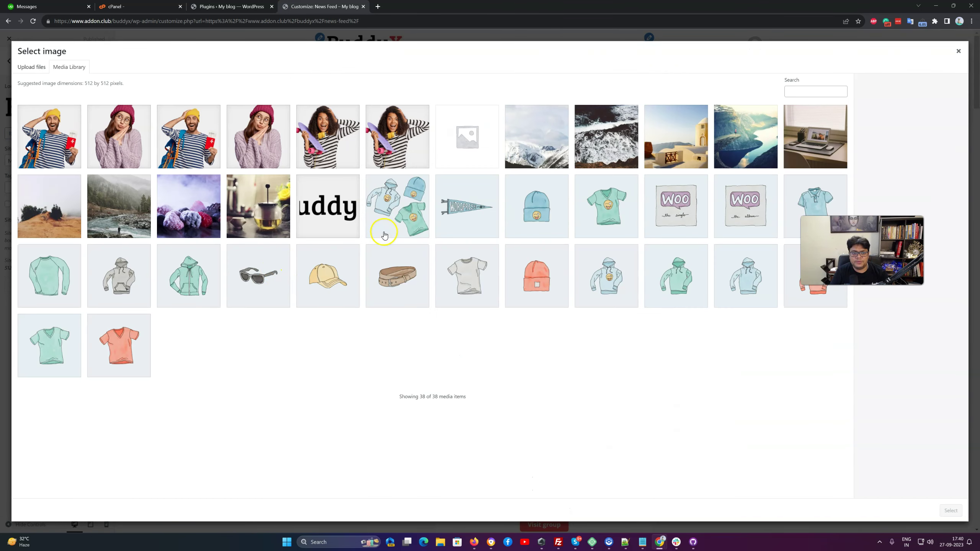
pyautogui.click(250, 275)
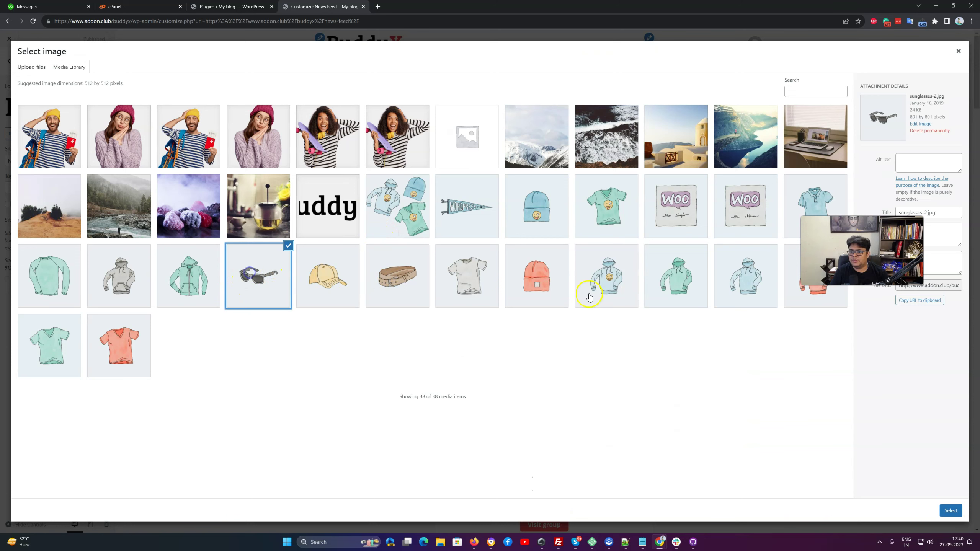
pyautogui.click(950, 510)
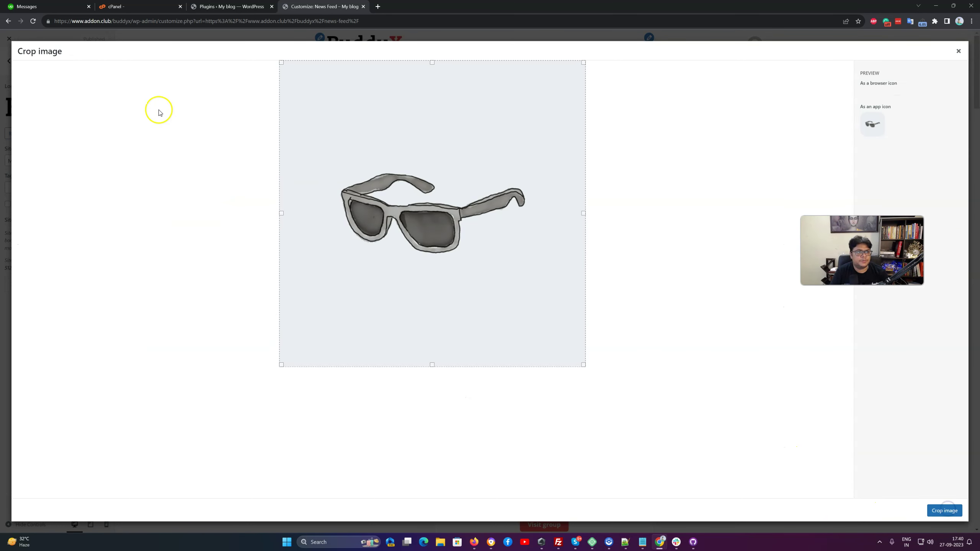
pyautogui.click(950, 510)
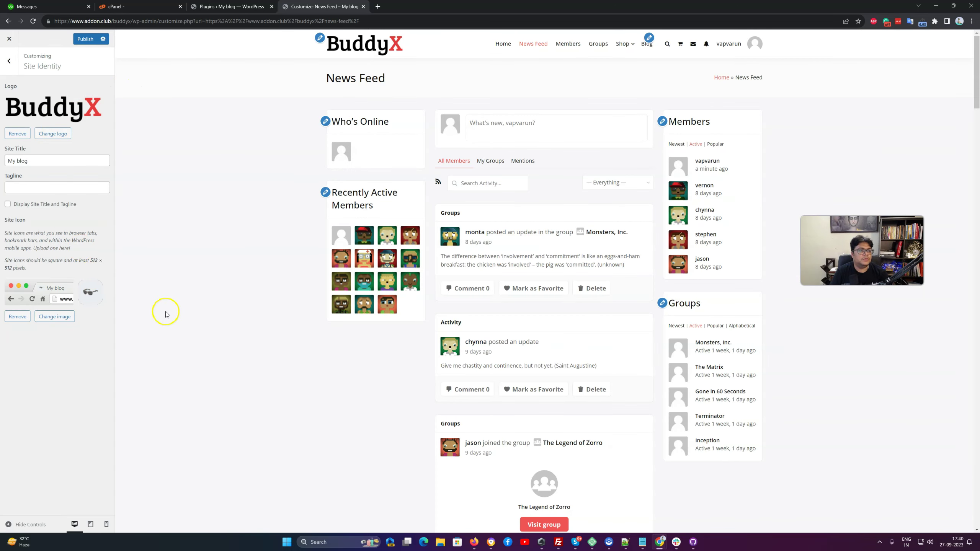
pyautogui.click(73, 40)
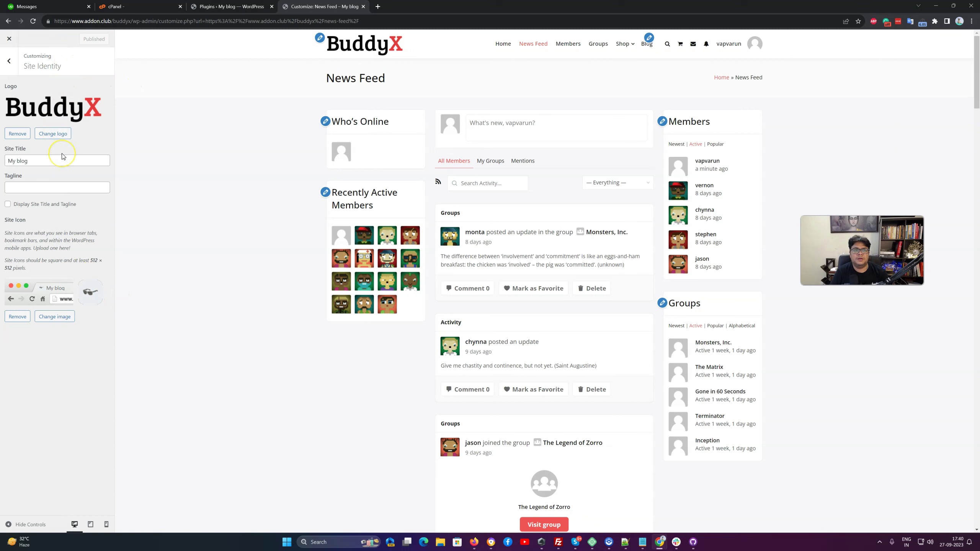
# Set General > Site Layout's Max Content Layout Width to 1470px and publish.
pyautogui.click(9, 60)
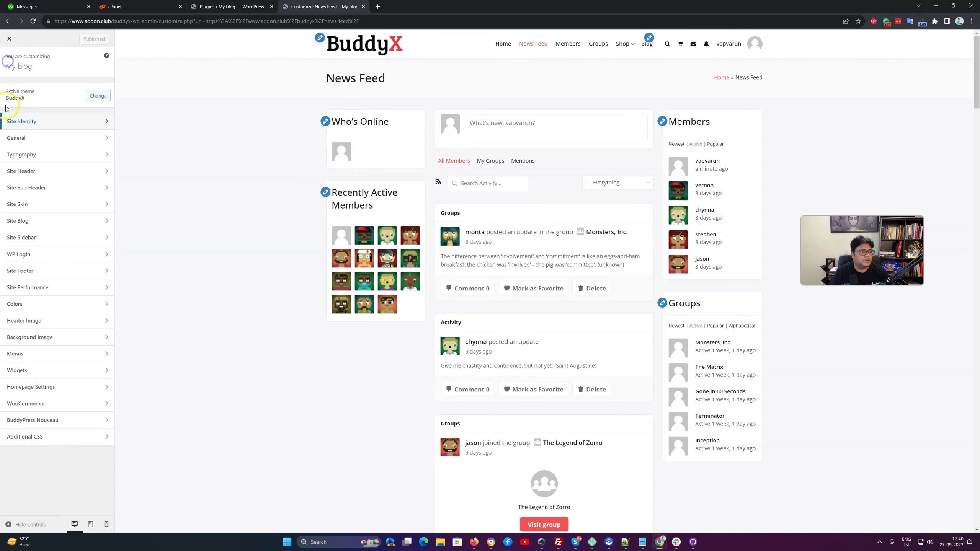
pyautogui.click(19, 142)
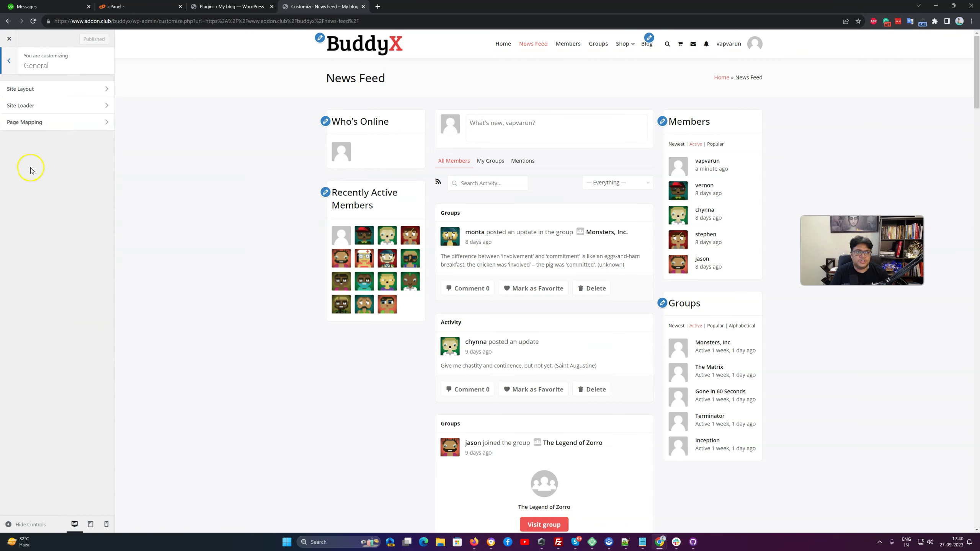
pyautogui.click(39, 89)
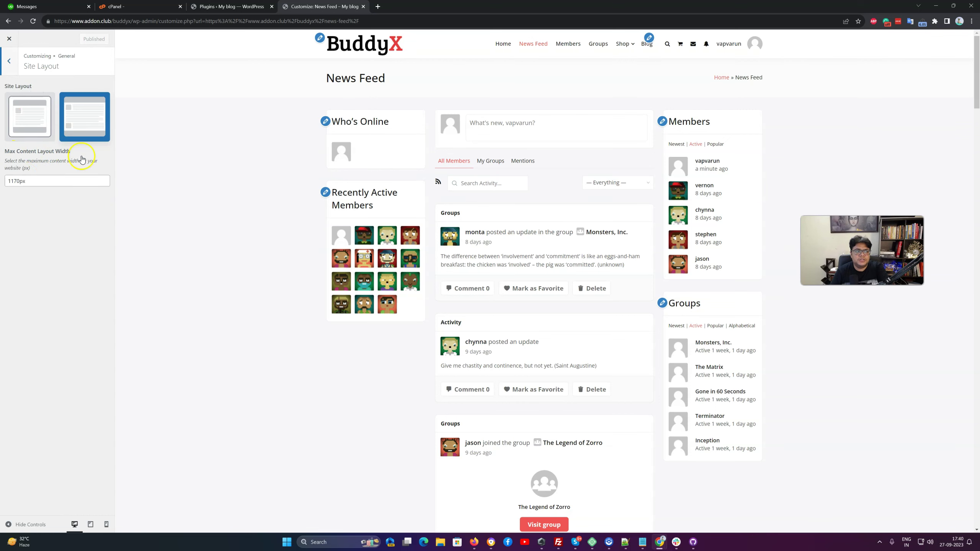
pyautogui.click(14, 180)
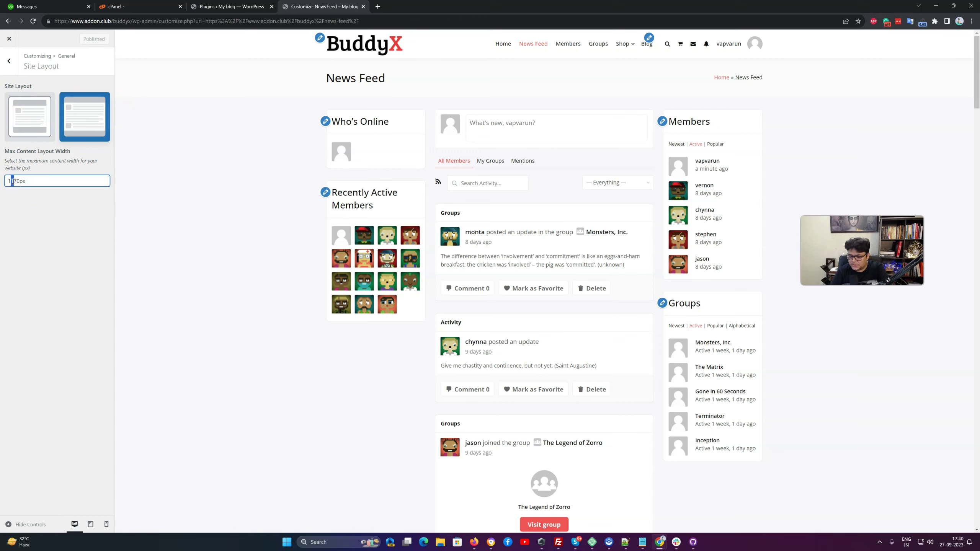
pyautogui.write('4')
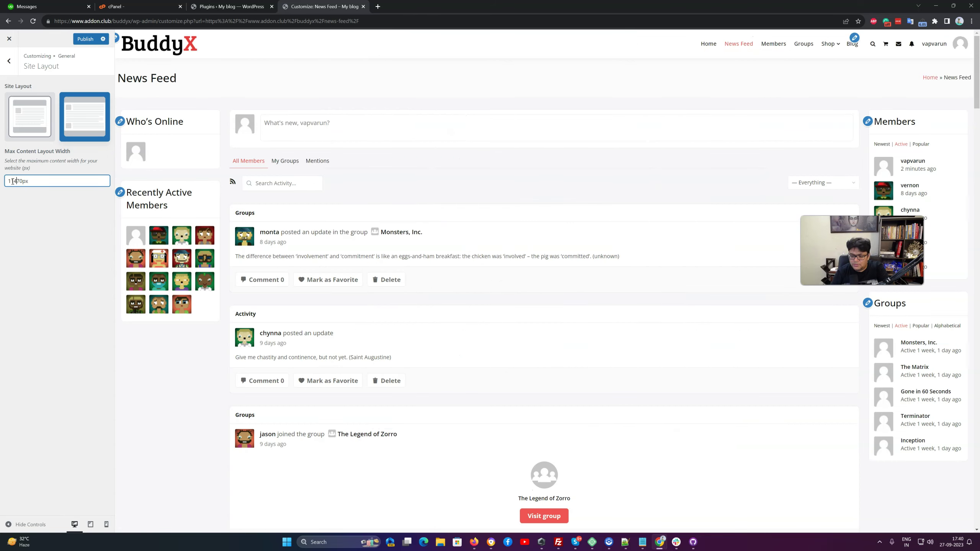
pyautogui.press('BackSpace')
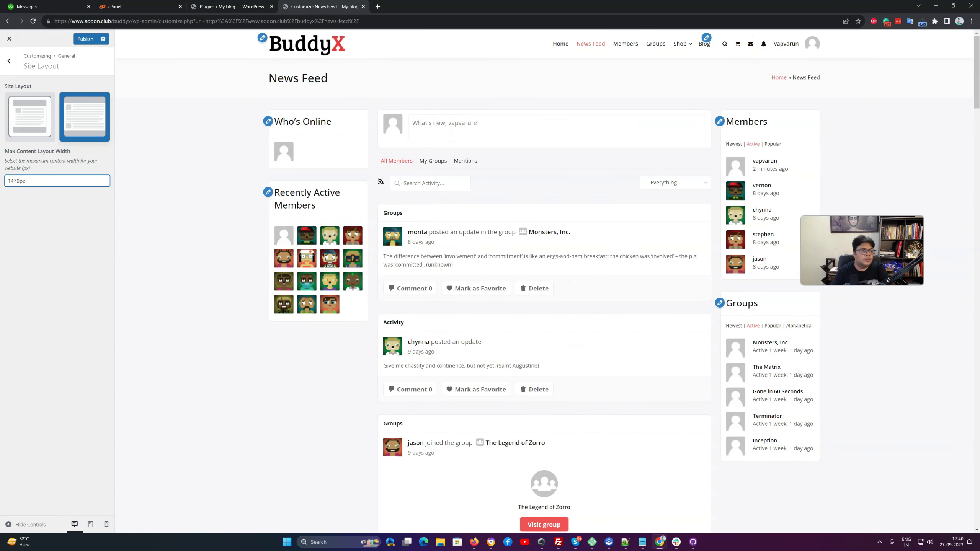
pyautogui.click(85, 39)
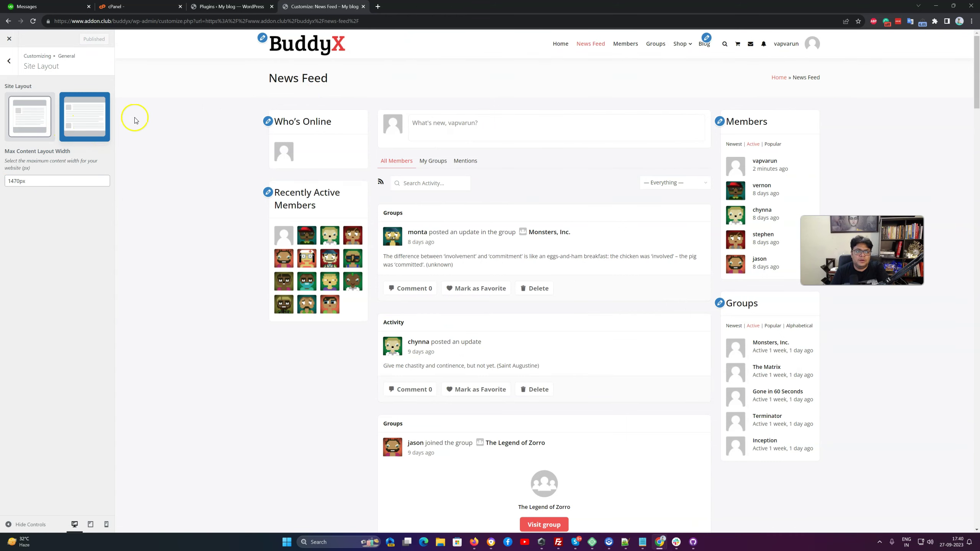
# Try the first site layout, then revert to the boxed layout and publish.
pyautogui.click(28, 120)
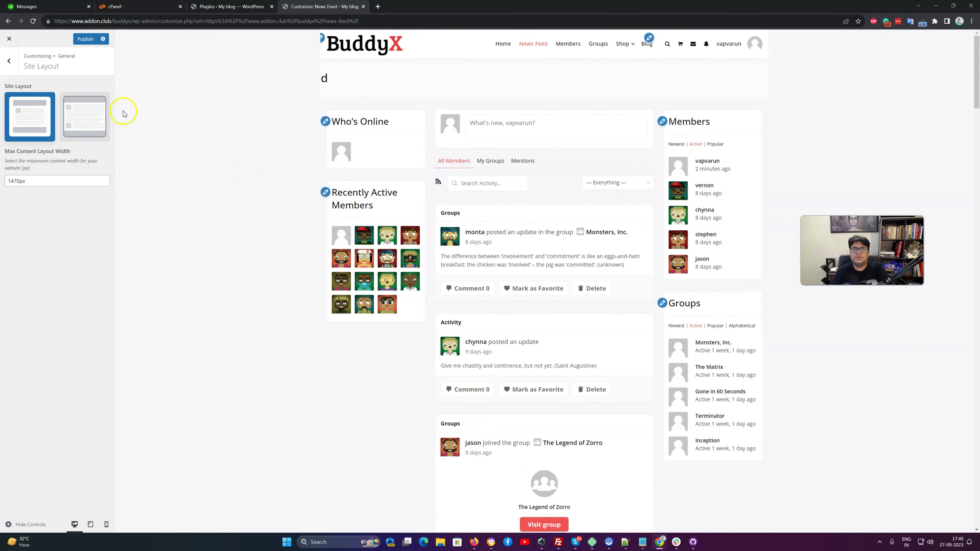
pyautogui.click(83, 125)
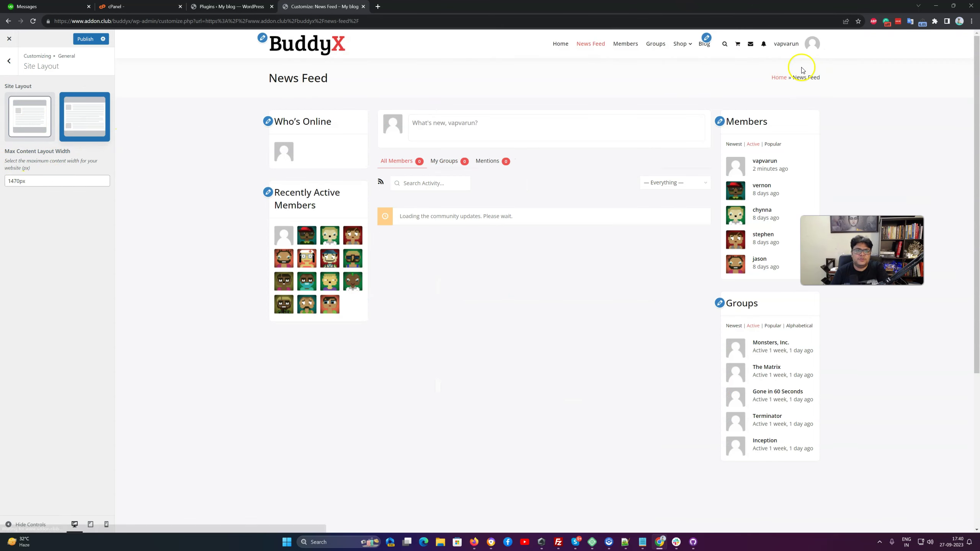
pyautogui.click(90, 43)
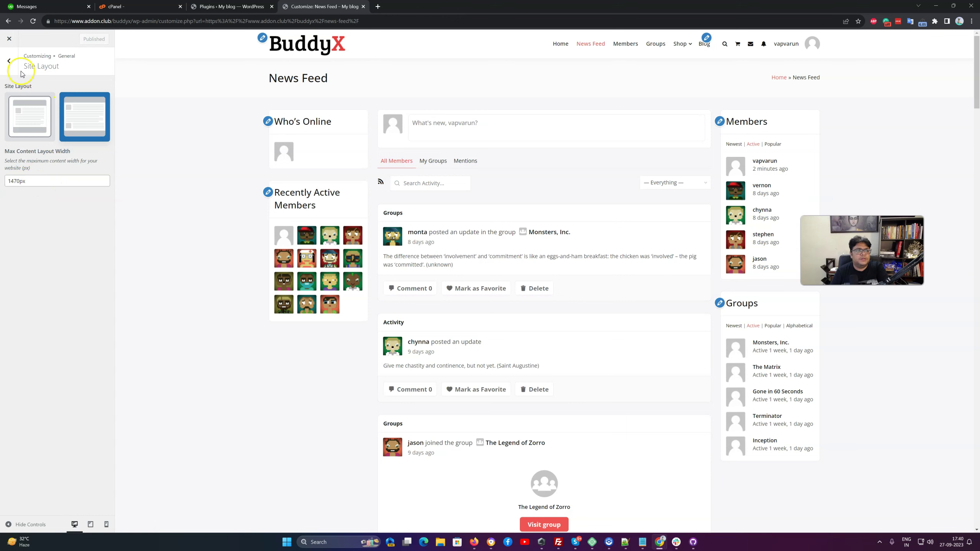
# View the Site Loader settings under General, then go back.
pyautogui.click(11, 66)
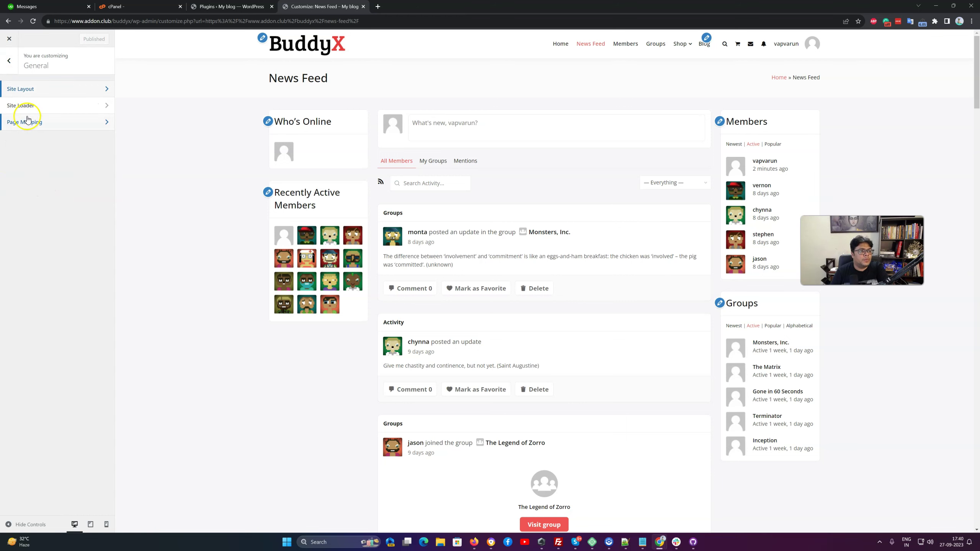
pyautogui.click(36, 108)
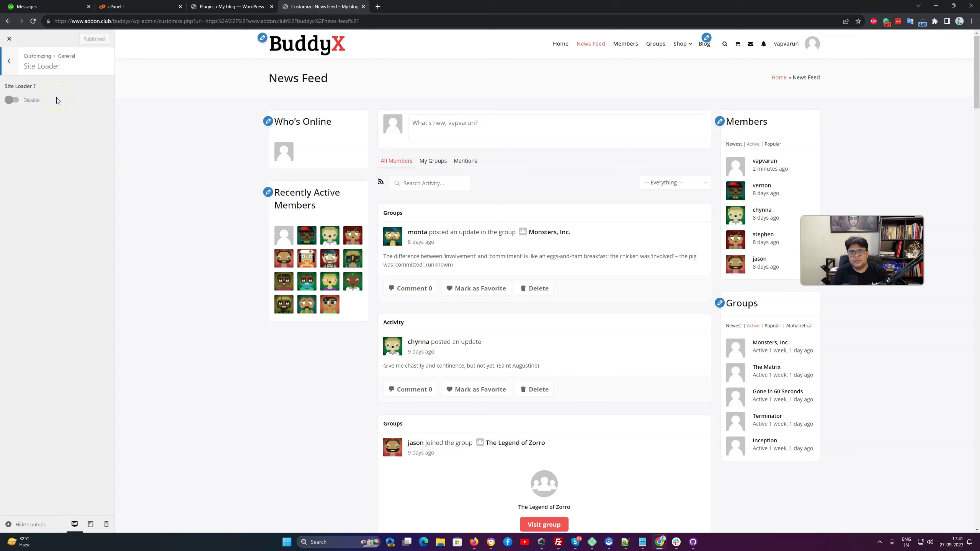
pyautogui.click(12, 69)
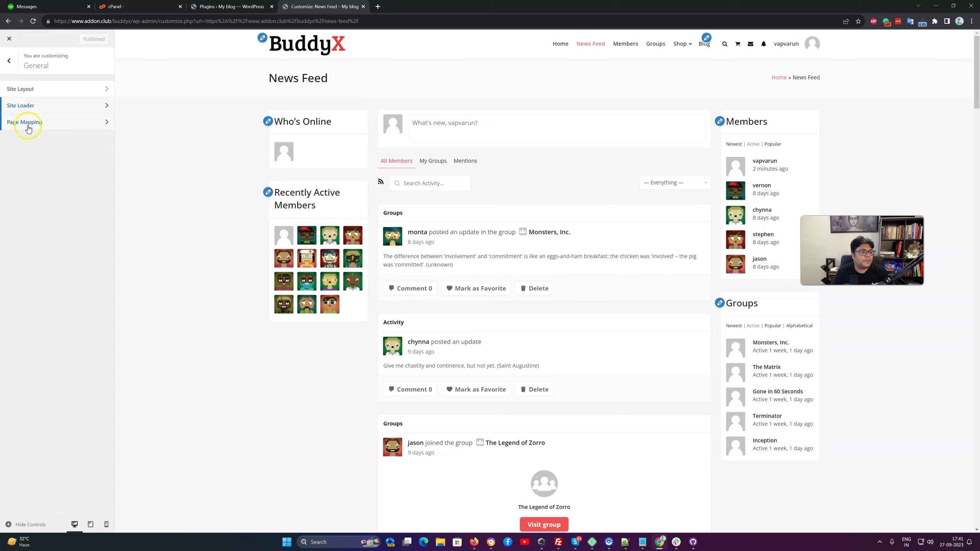
# Open Page Mapping and browse the Login Page choices, leaving it unassigned.
pyautogui.click(28, 122)
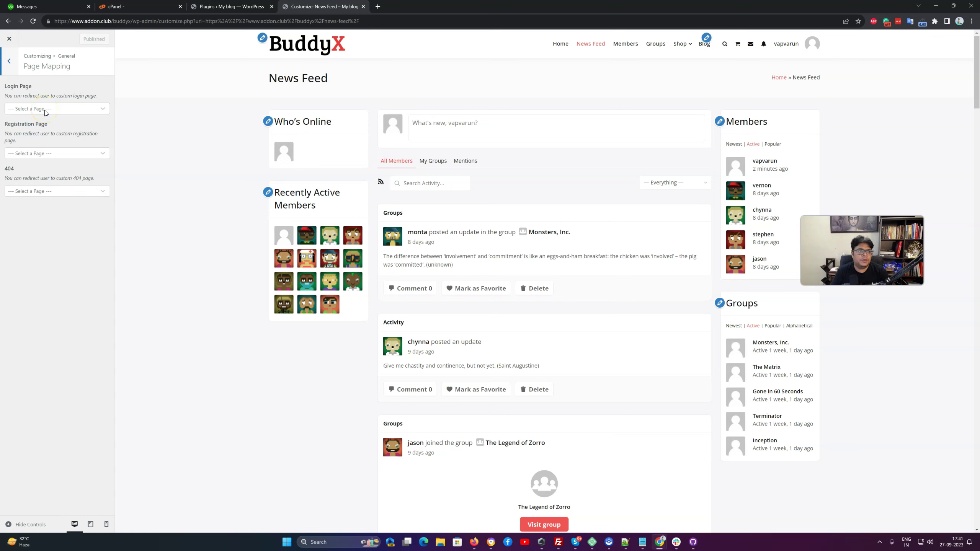
pyautogui.click(45, 110)
pyautogui.scroll(-3, 41, 193)
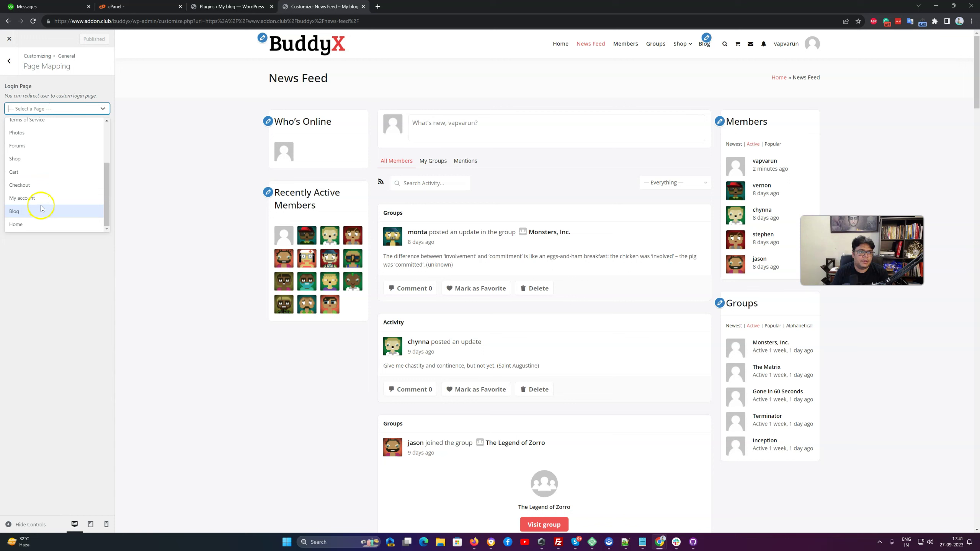
pyautogui.scroll(3, 50, 162)
pyautogui.click(56, 295)
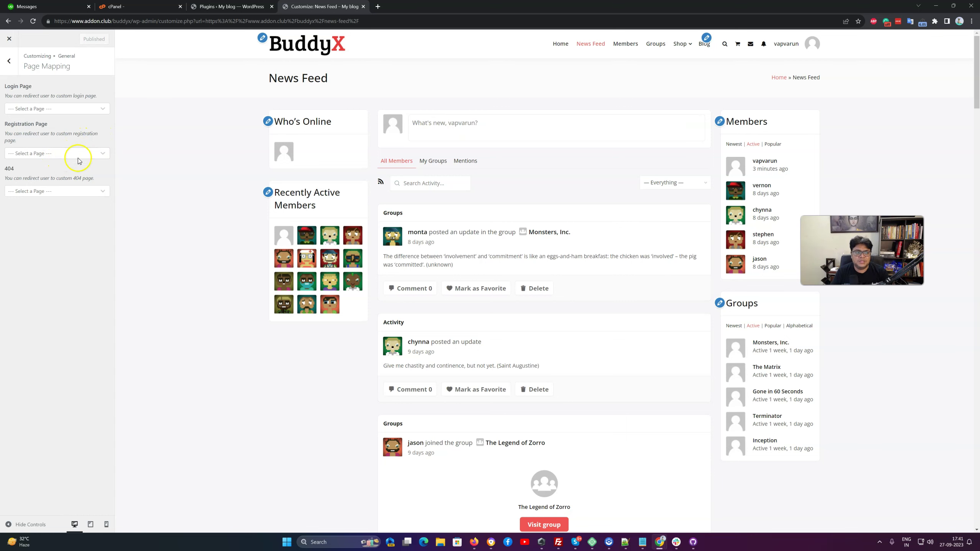
pyautogui.moveTo(806, 57)
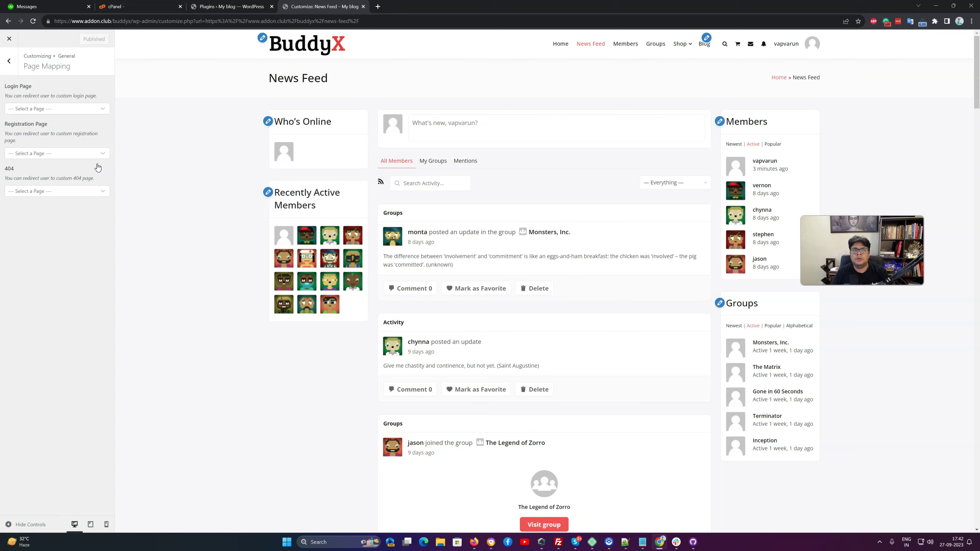
# Inspect Typography's Site Title font (Open Sans, 600, 38px), then return to the Typography list.
pyautogui.click(8, 67)
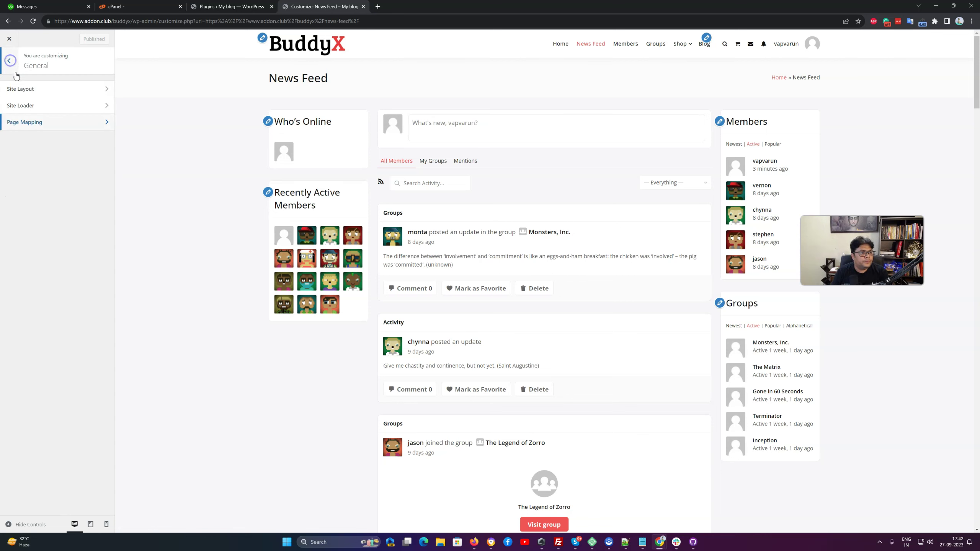
pyautogui.click(9, 67)
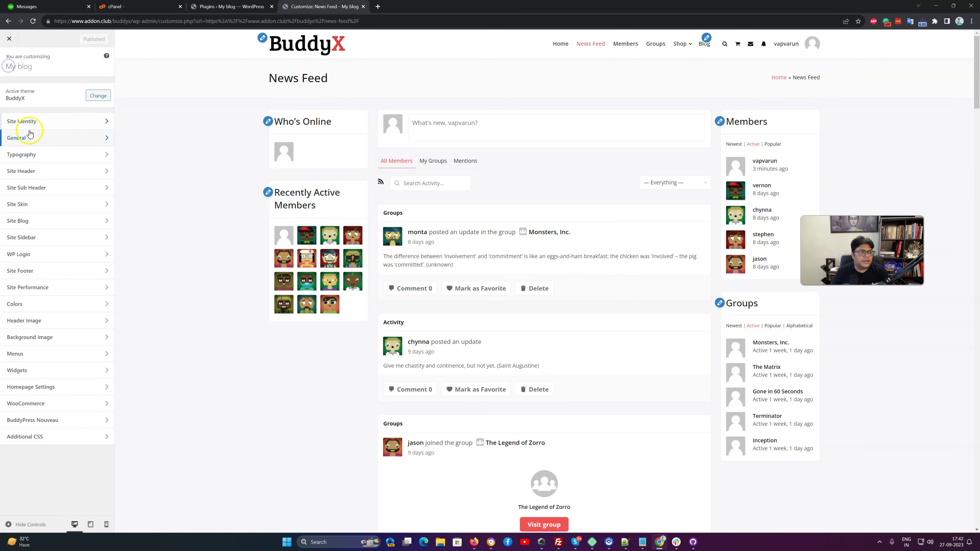
pyautogui.click(35, 155)
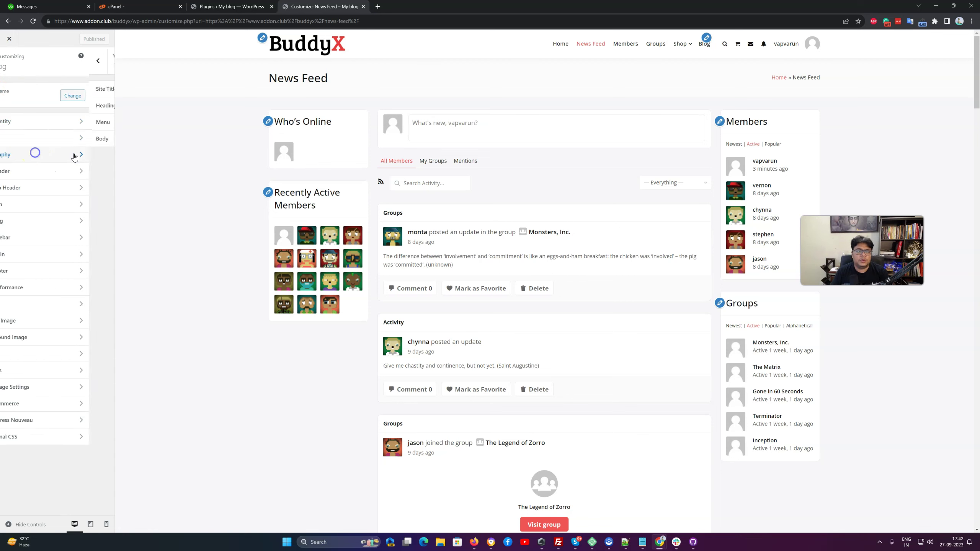
pyautogui.click(40, 90)
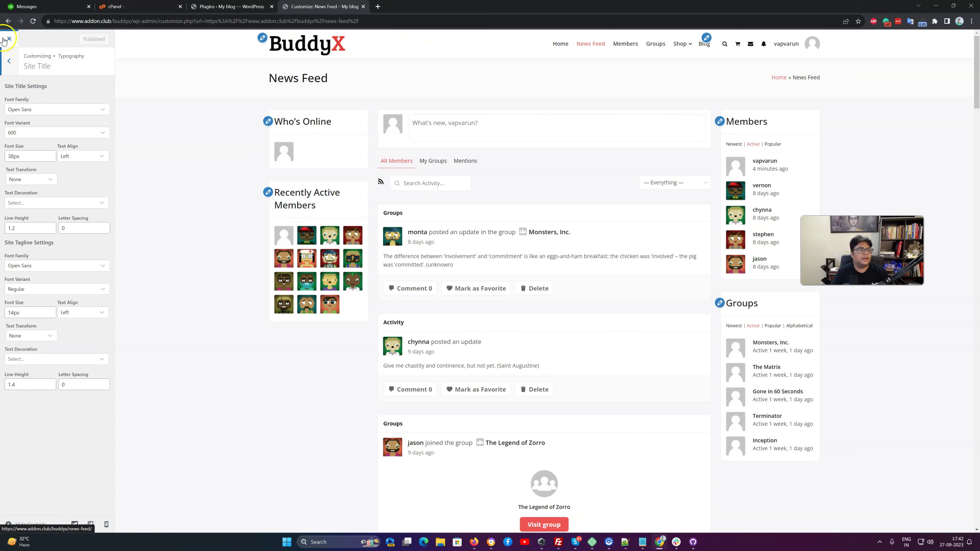
pyautogui.click(9, 61)
pyautogui.click(31, 110)
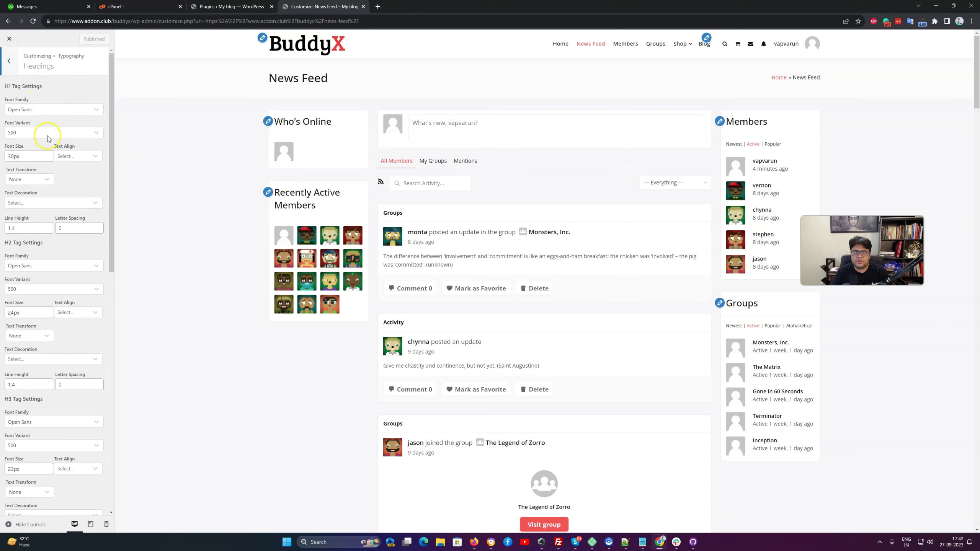
pyautogui.scroll(-10, 60, 229)
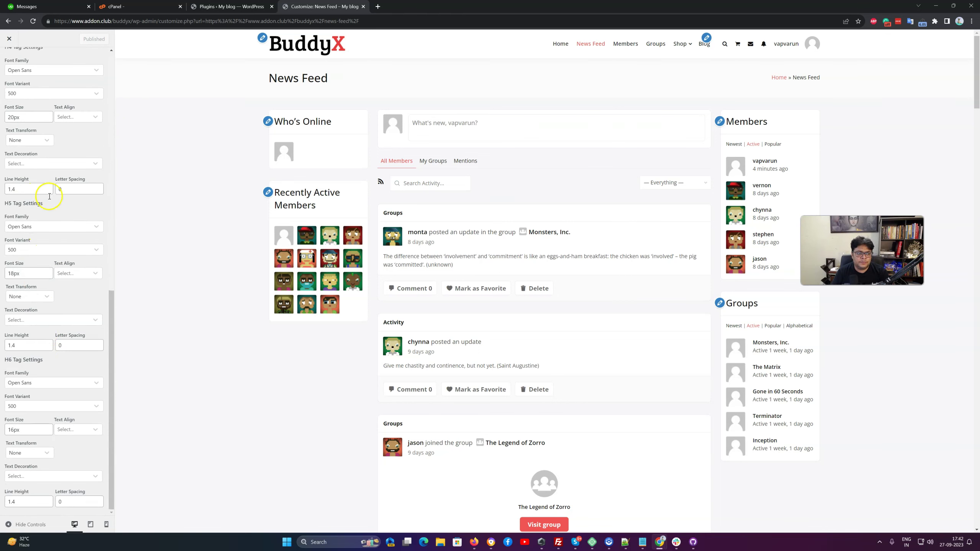
pyautogui.click(60, 229)
pyautogui.scroll(-20, 55, 307)
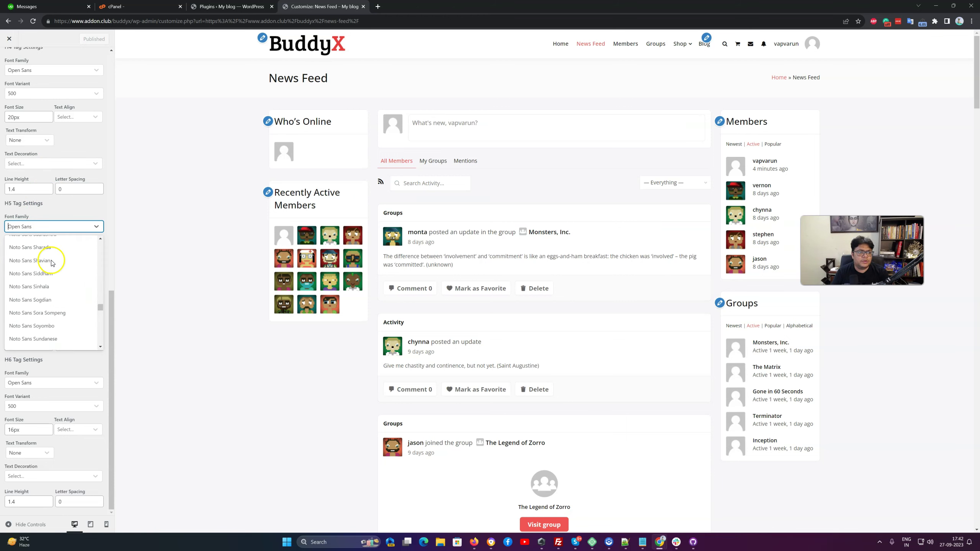
pyautogui.scroll(15, 53, 263)
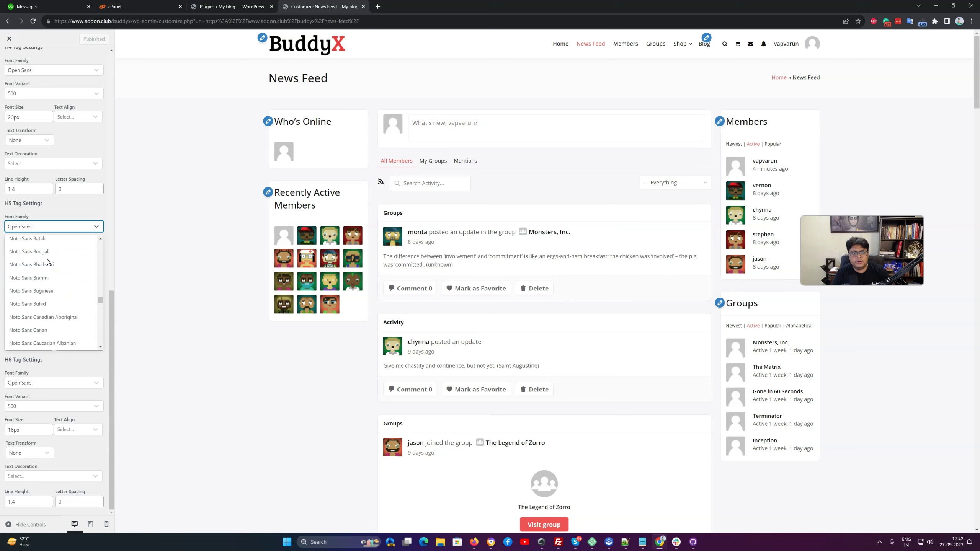
pyautogui.scroll(10, 50, 259)
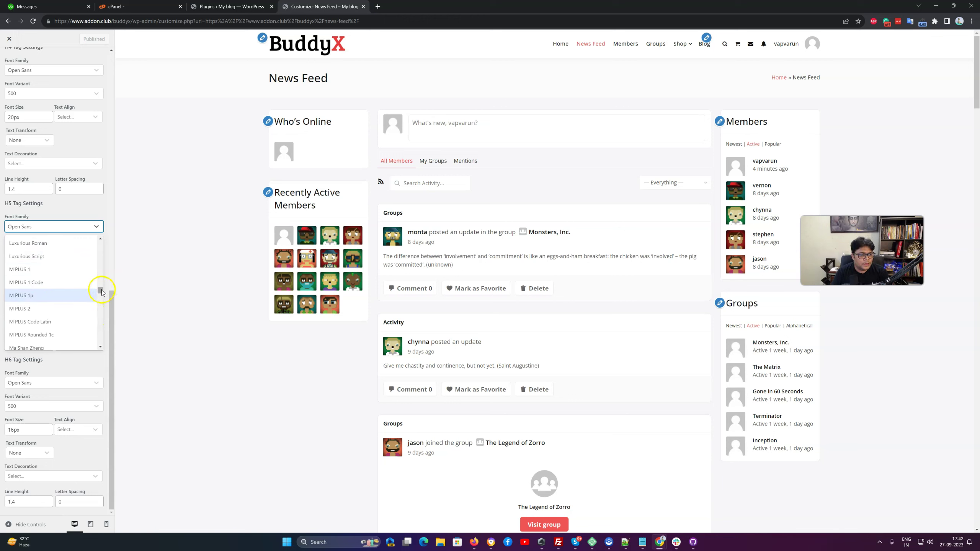
pyautogui.moveTo(101, 292); pyautogui.dragTo(99, 244)
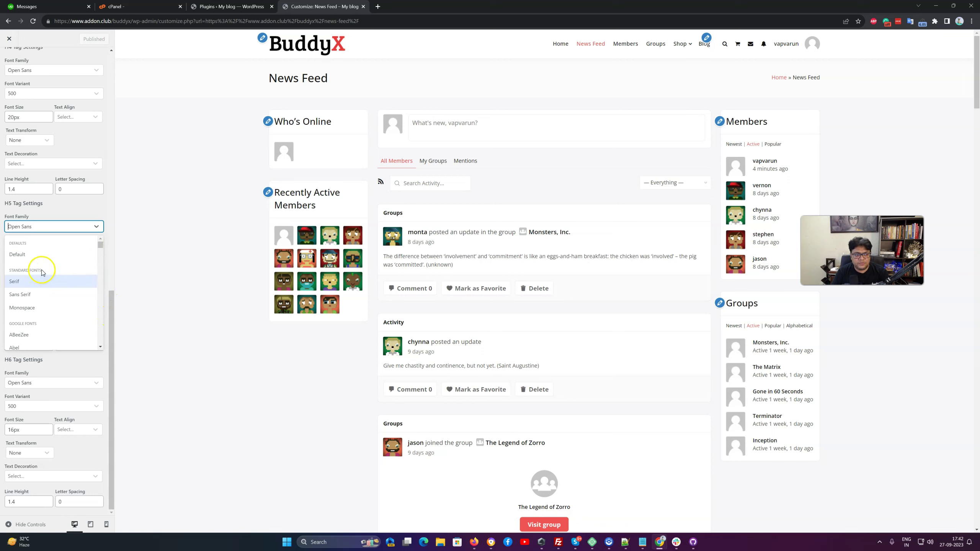
pyautogui.scroll(-2, 44, 270)
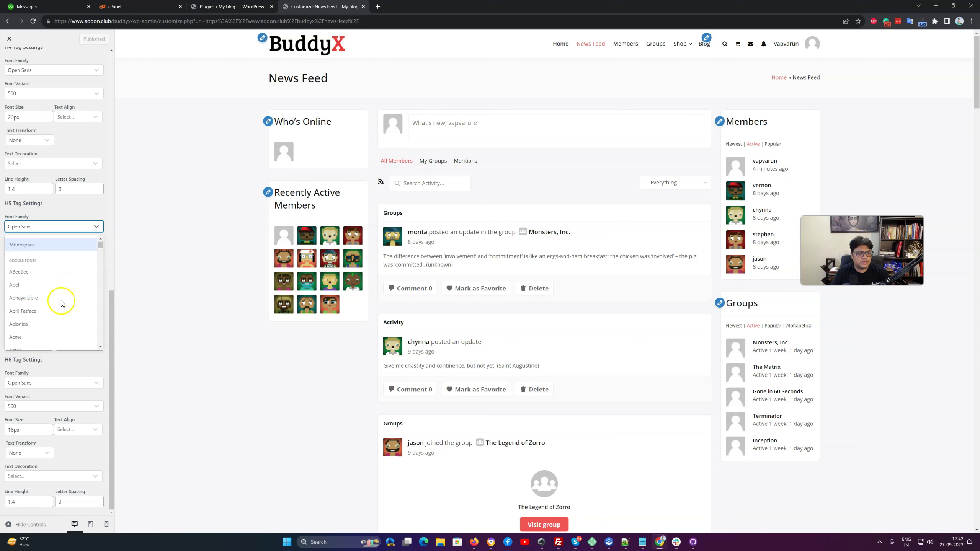
pyautogui.click(168, 259)
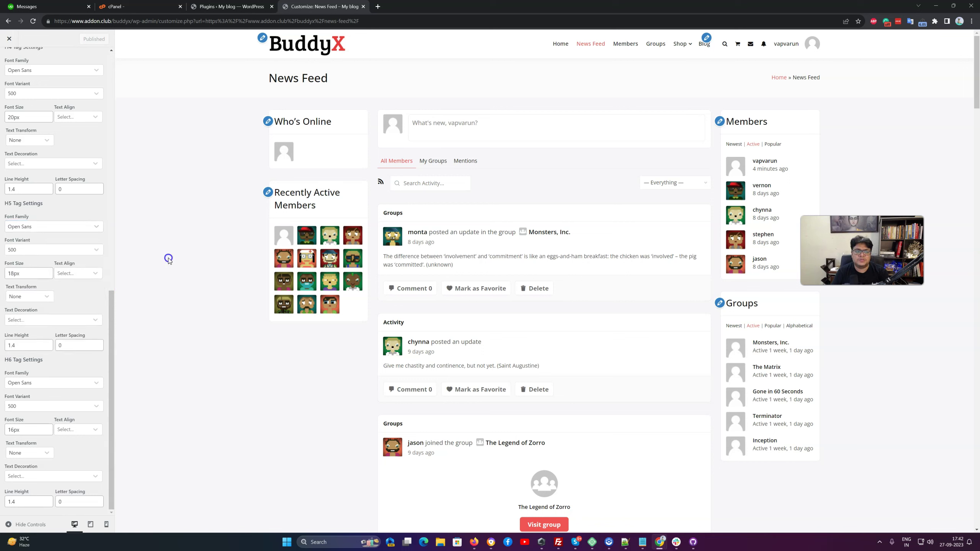
pyautogui.scroll(1, 23, 68)
# Review the Menu and Body fonts (Body: Open Sans Regular 14px), then return to the root panel.
pyautogui.click(9, 61)
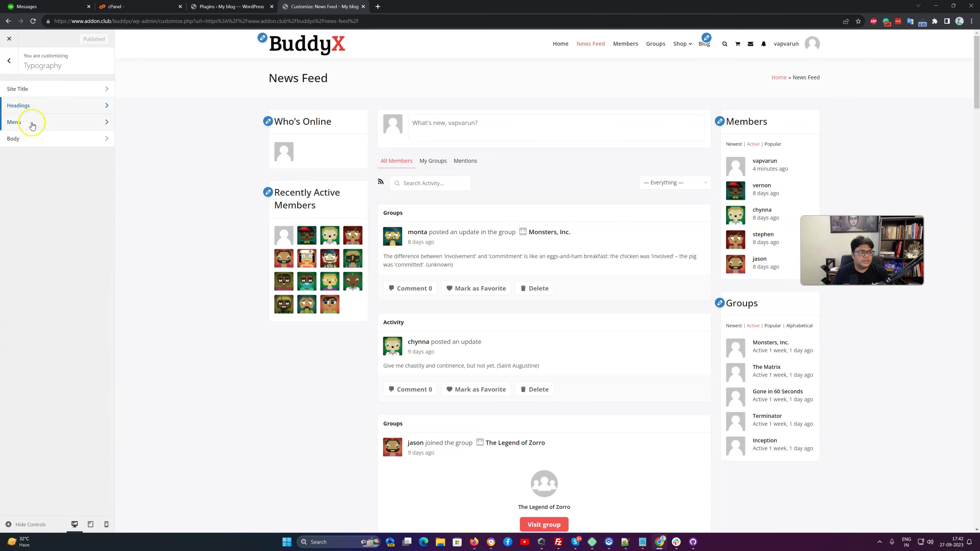
pyautogui.click(32, 124)
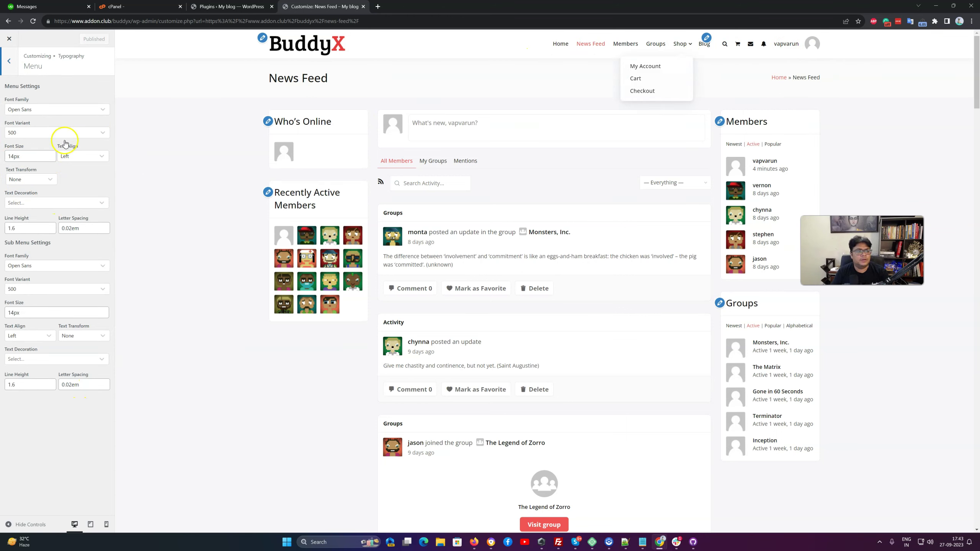
pyautogui.click(9, 60)
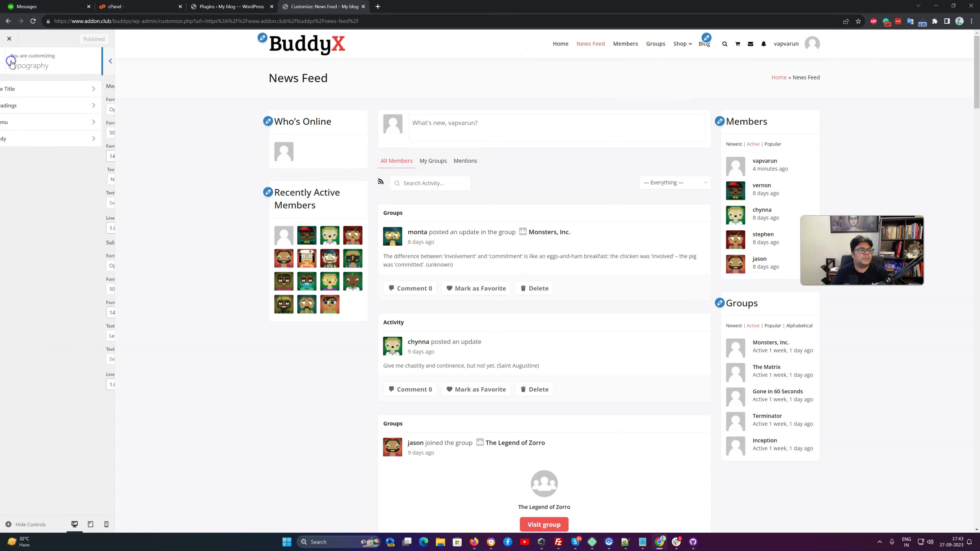
pyautogui.click(35, 144)
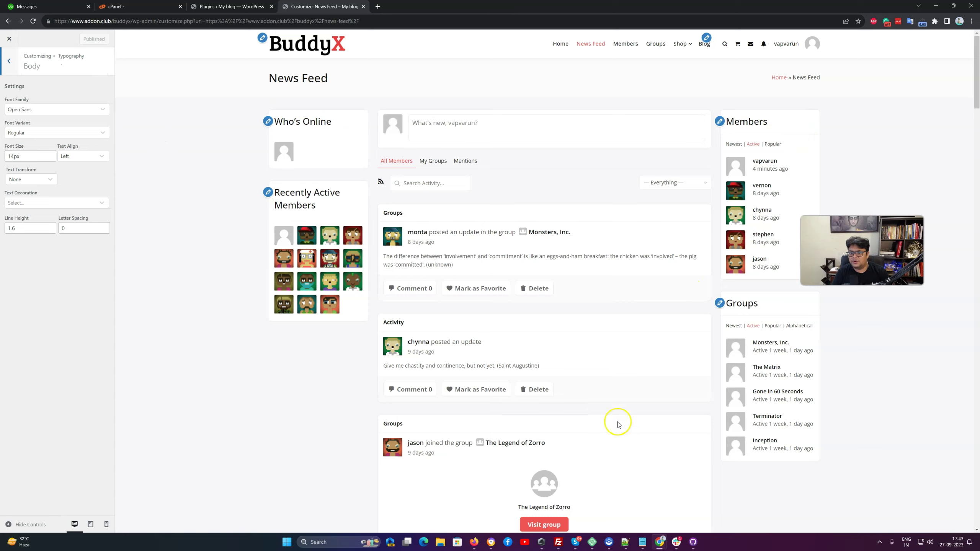
pyautogui.scroll(-5, 502, 386)
pyautogui.scroll(5, 396, 350)
pyautogui.scroll(-5, 497, 388)
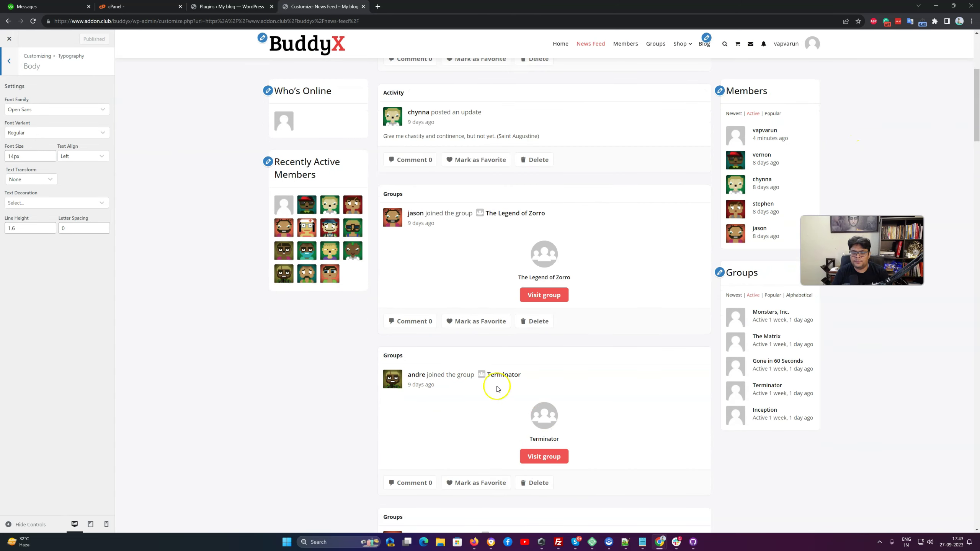
pyautogui.click(12, 63)
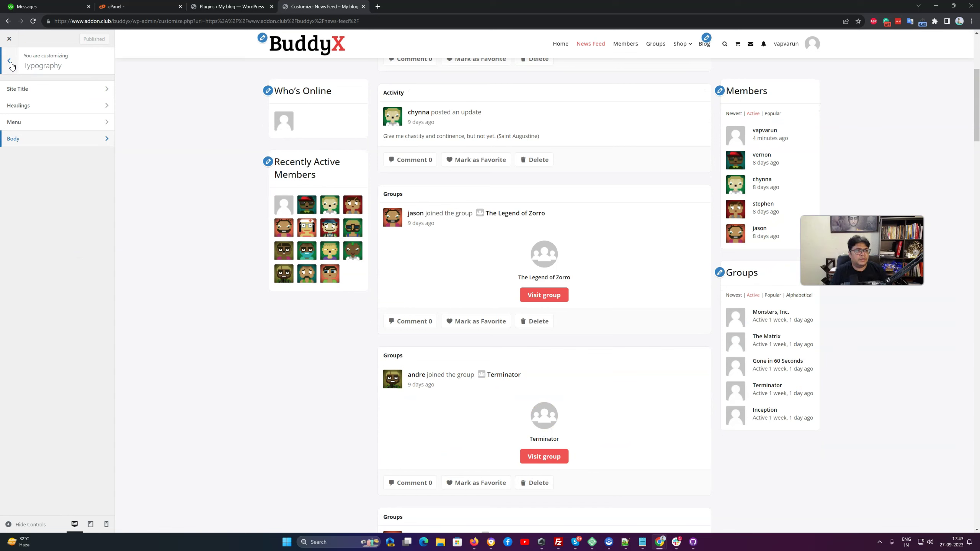
pyautogui.click(10, 61)
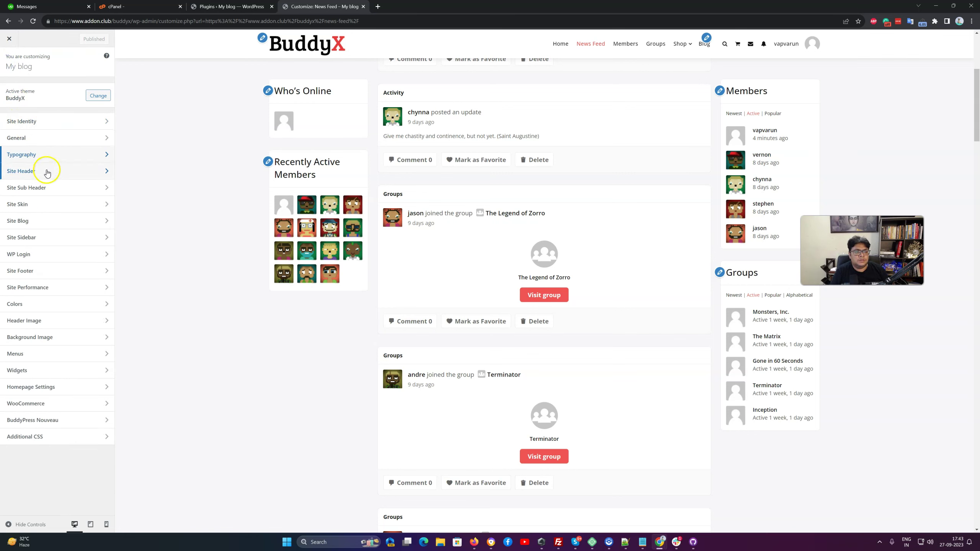
# In Site Skin, change the site title hover colour to blue #1e73be.
pyautogui.click(36, 207)
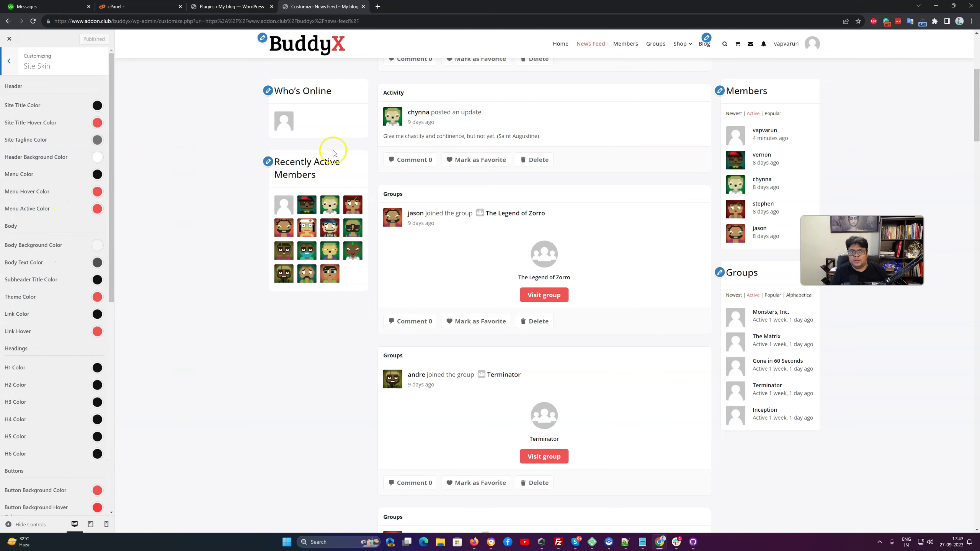
pyautogui.scroll(5, 347, 151)
pyautogui.scroll(-10, 88, 220)
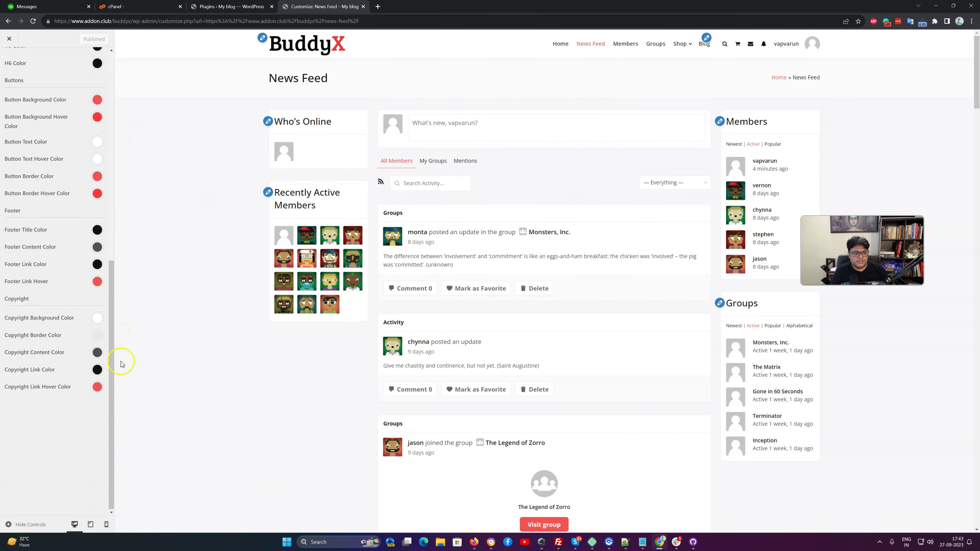
pyautogui.scroll(10, 81, 351)
pyautogui.scroll(1, 61, 154)
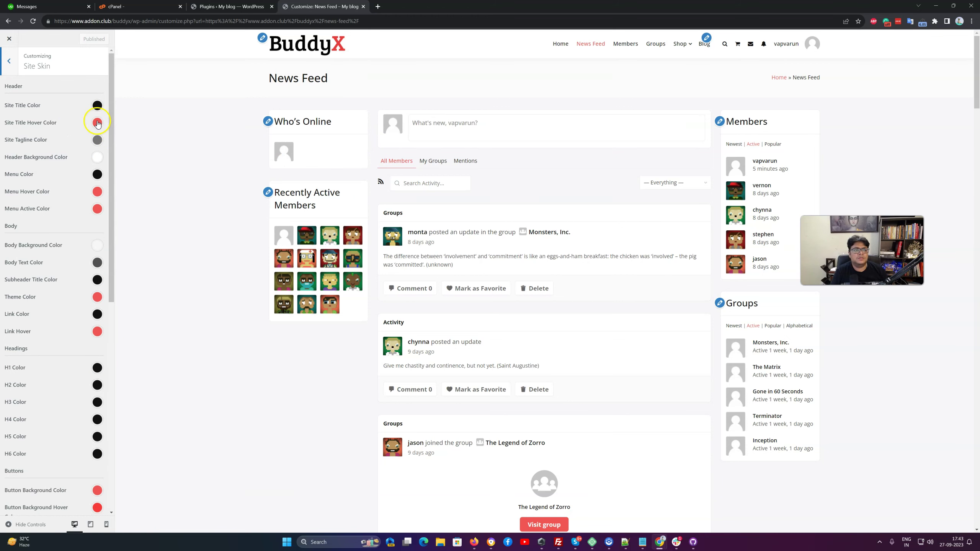
pyautogui.click(97, 123)
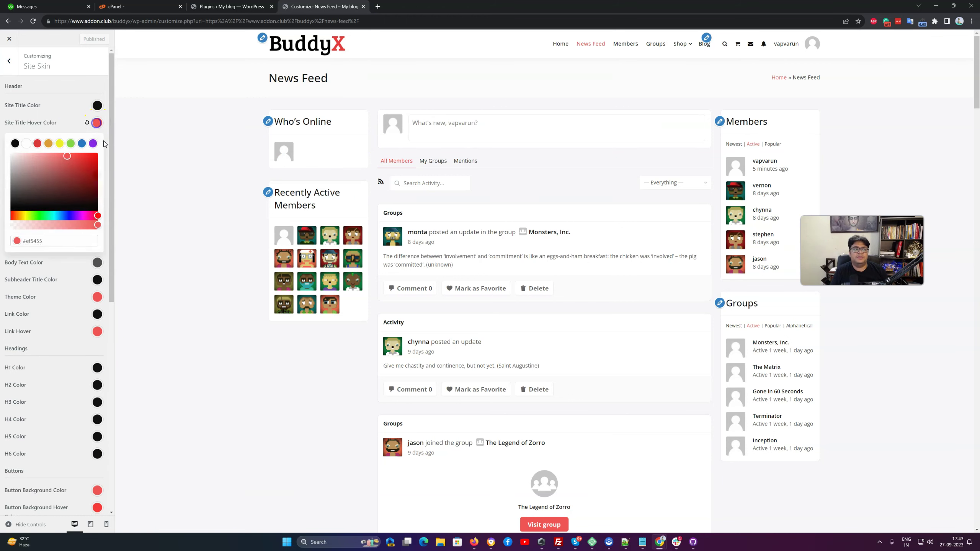
pyautogui.click(82, 143)
# Make the menu hover and menu active colours blue #1e73be.
pyautogui.click(67, 124)
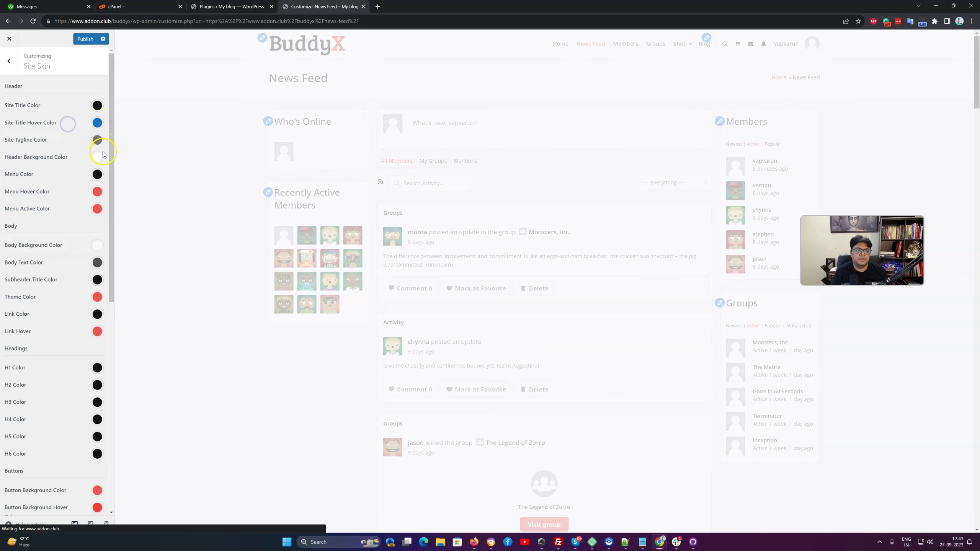
pyautogui.click(98, 191)
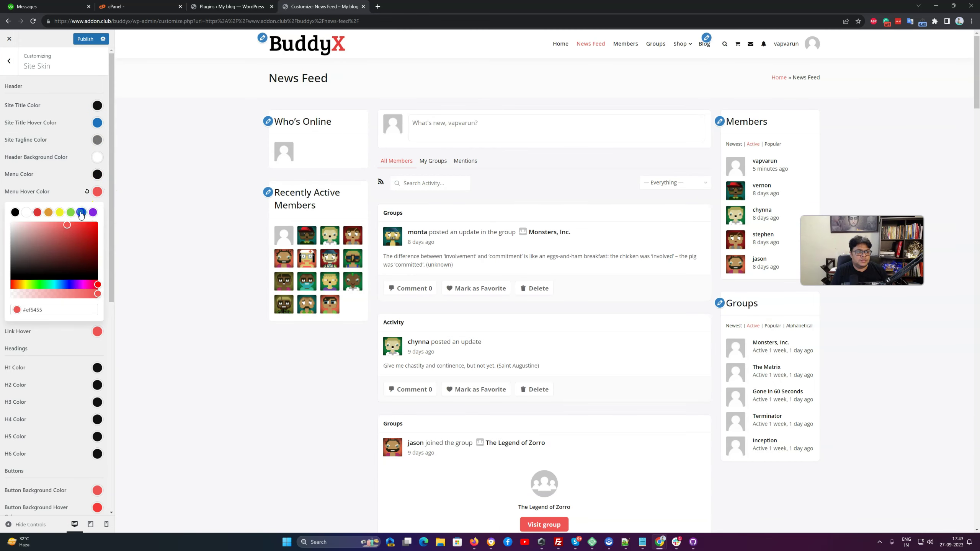
pyautogui.click(82, 212)
pyautogui.click(68, 191)
pyautogui.click(97, 209)
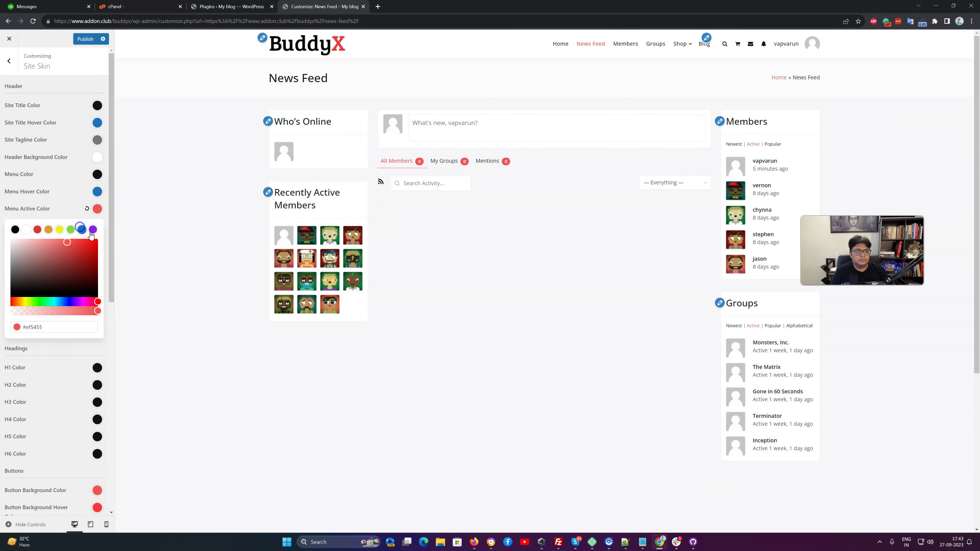
pyautogui.click(82, 229)
pyautogui.click(61, 212)
# Make the theme colour and link hover colour blue #1e73be.
pyautogui.scroll(-4, 92, 263)
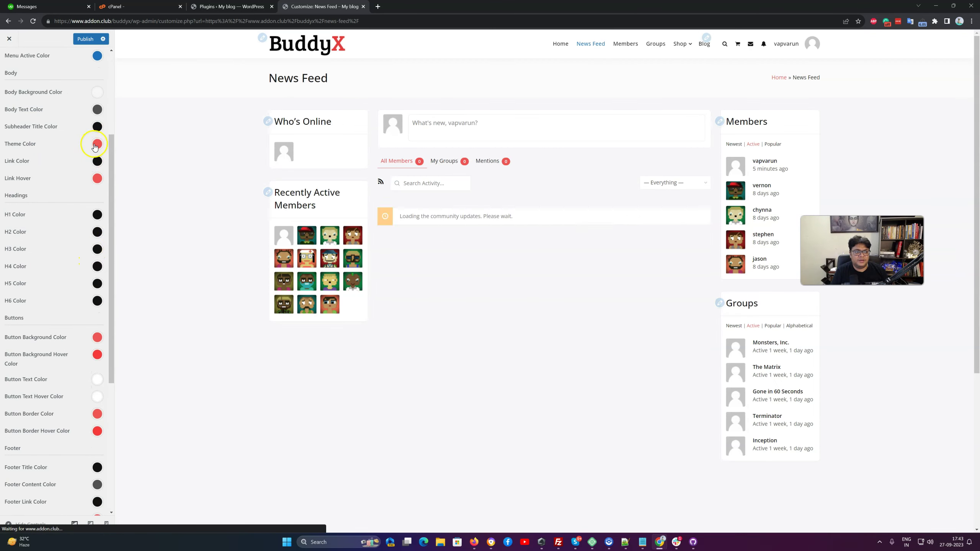
pyautogui.click(97, 143)
pyautogui.click(82, 165)
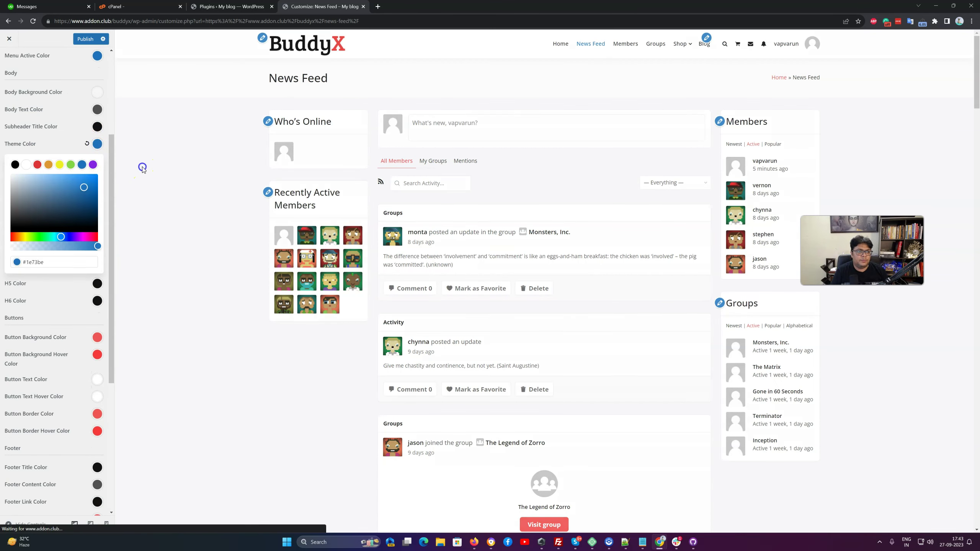
pyautogui.click(60, 149)
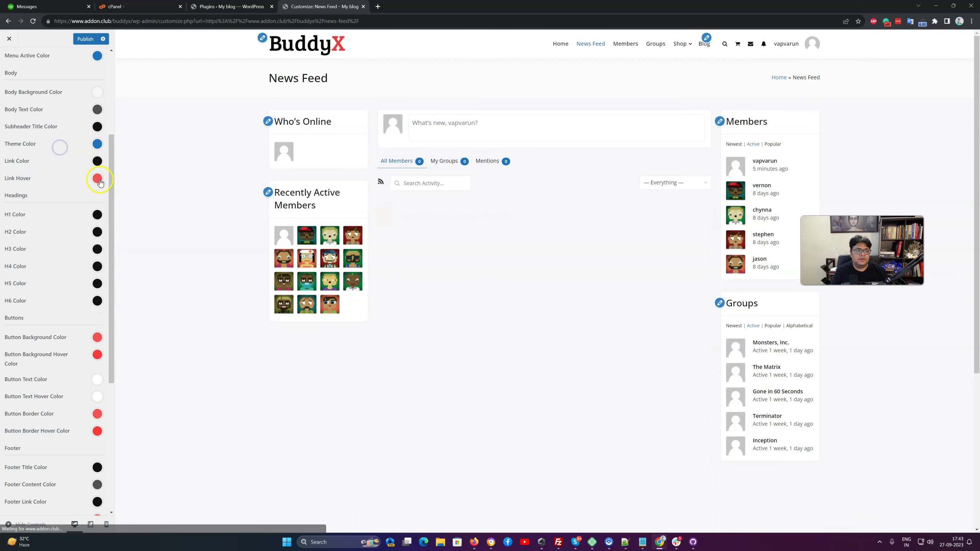
pyautogui.click(97, 178)
pyautogui.click(82, 199)
pyautogui.click(67, 179)
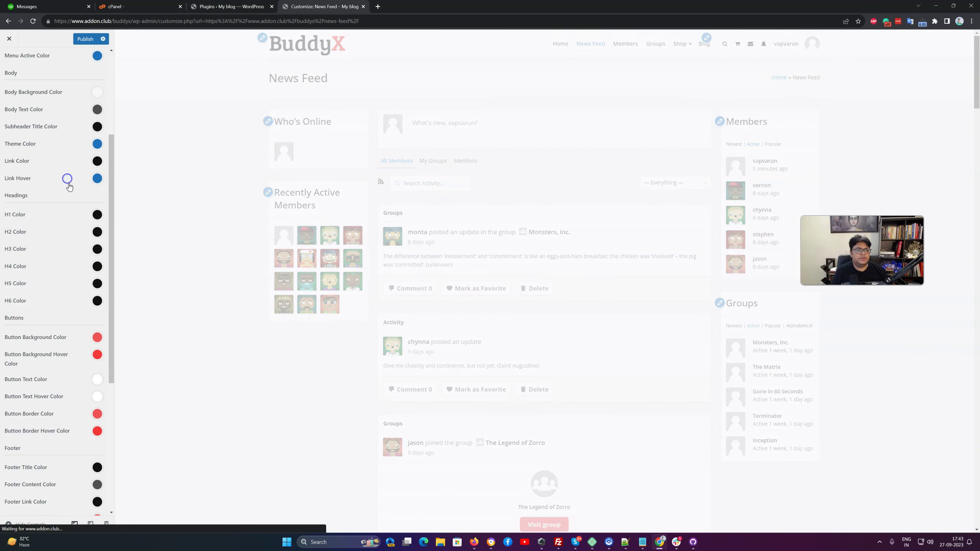
# Set the button background and footer link hover colours to #1e73be.
pyautogui.click(98, 338)
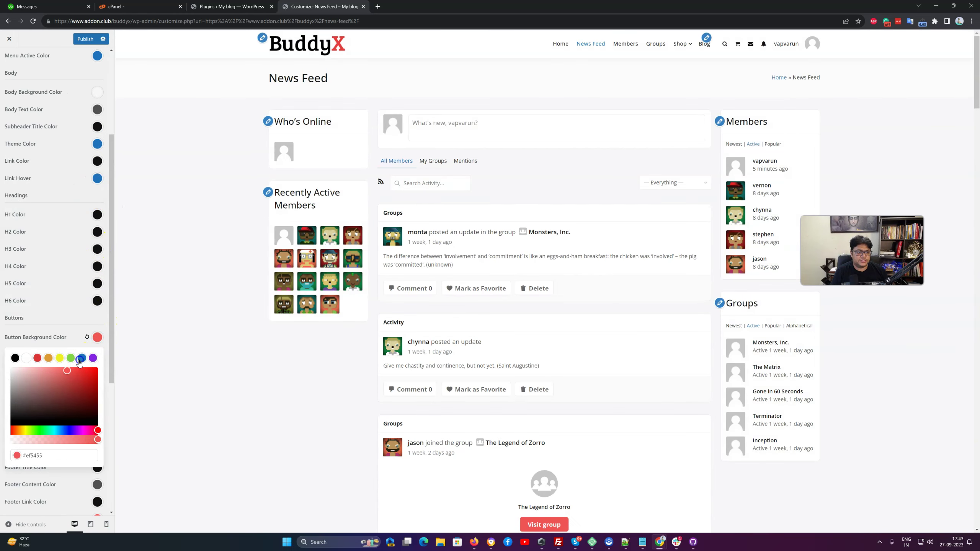
pyautogui.click(82, 358)
pyautogui.scroll(-5, 75, 295)
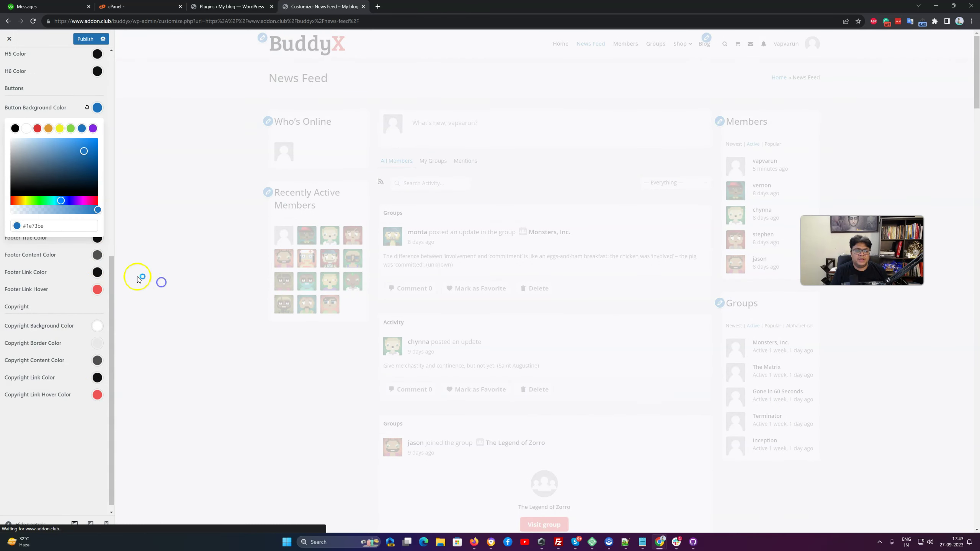
pyautogui.click(98, 292)
pyautogui.click(82, 310)
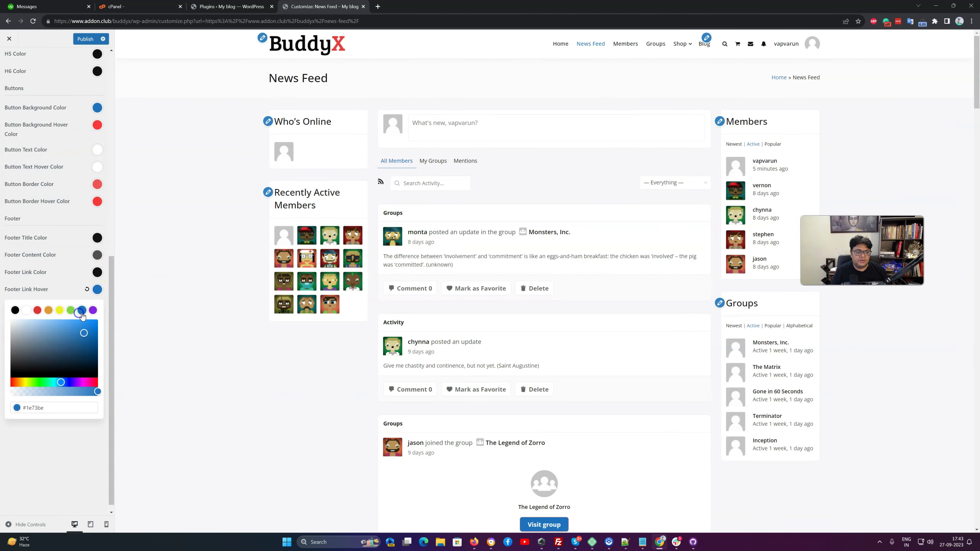
# Set button border, border hover, background hover and copyright link hover colours to #1e73be.
pyautogui.click(99, 206)
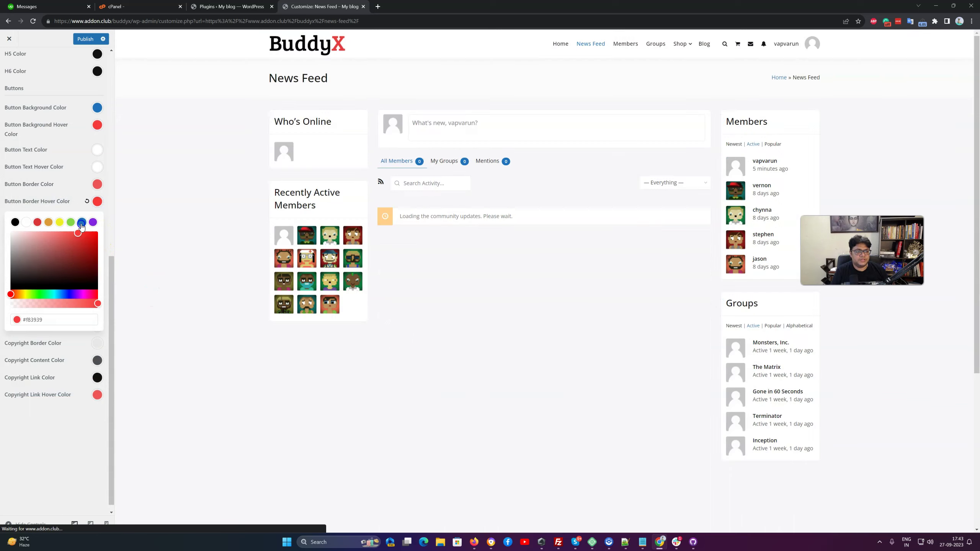
pyautogui.click(82, 222)
pyautogui.click(96, 184)
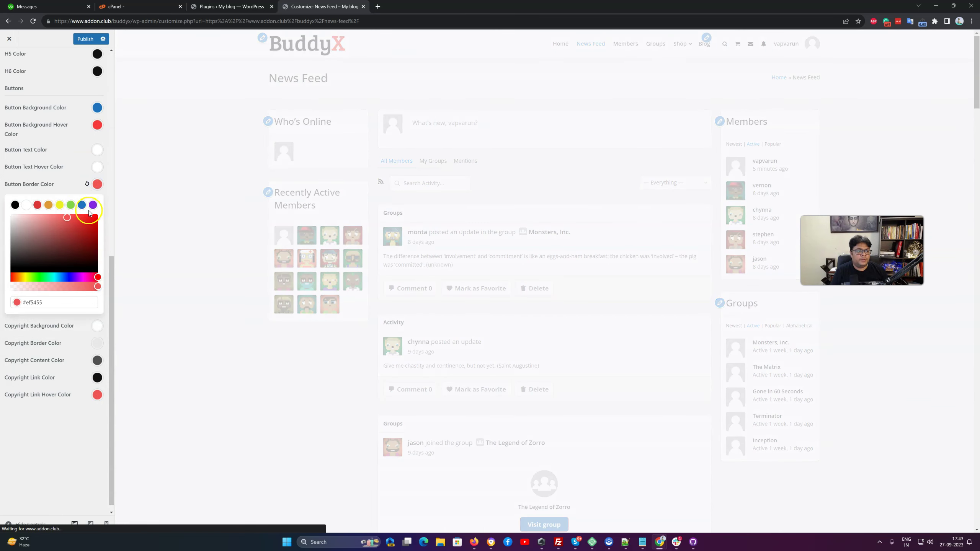
pyautogui.click(97, 125)
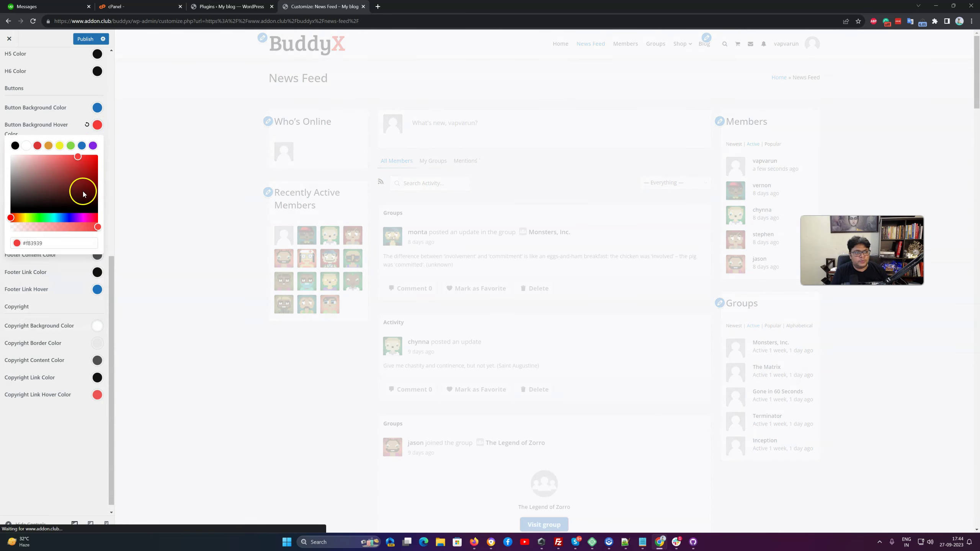
pyautogui.click(82, 146)
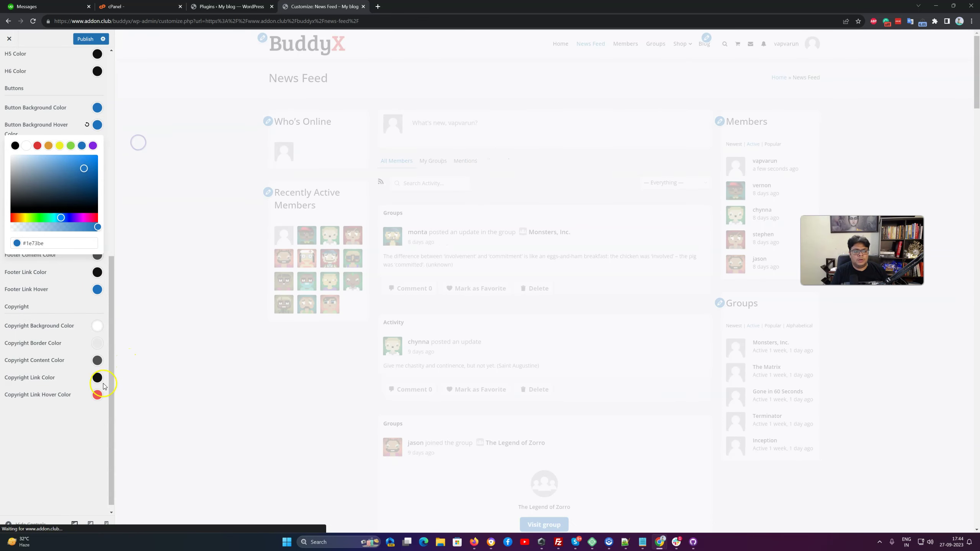
pyautogui.click(98, 395)
pyautogui.click(82, 416)
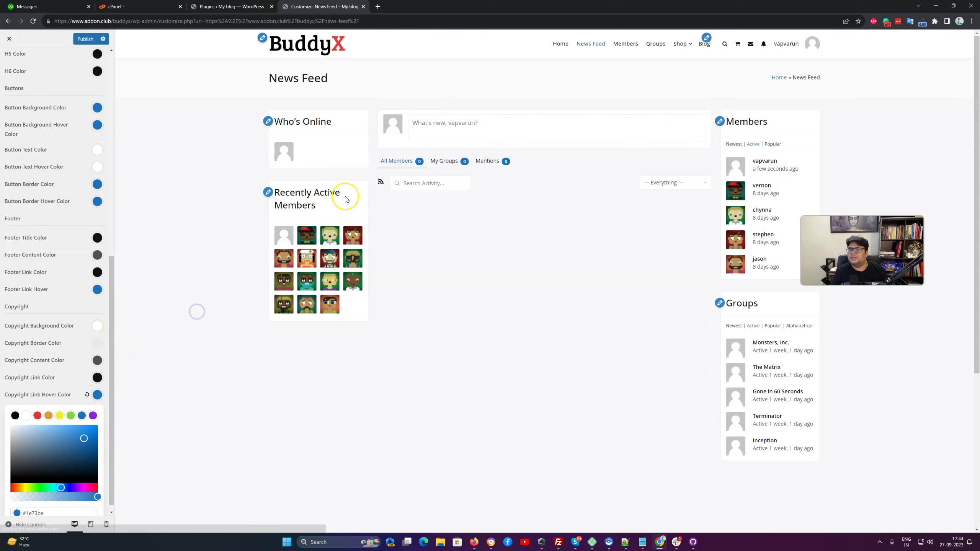
pyautogui.click(52, 212)
pyautogui.scroll(8, 52, 212)
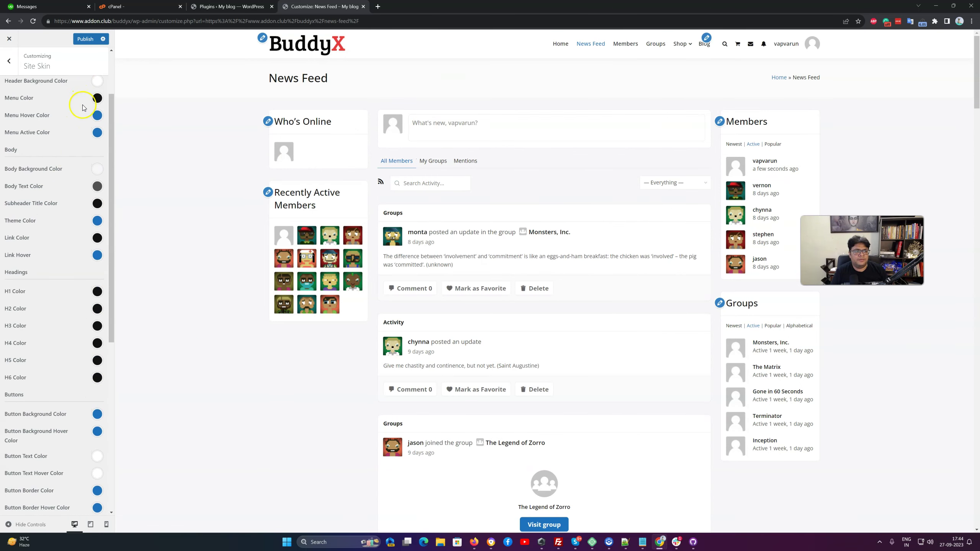
pyautogui.scroll(-8, 87, 150)
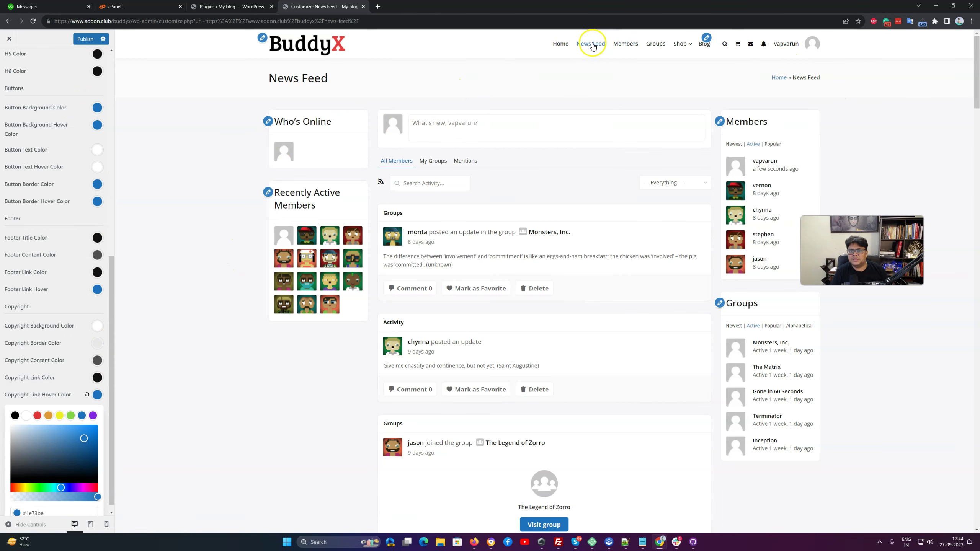
pyautogui.scroll(-1, 466, 267)
pyautogui.scroll(-5, 467, 267)
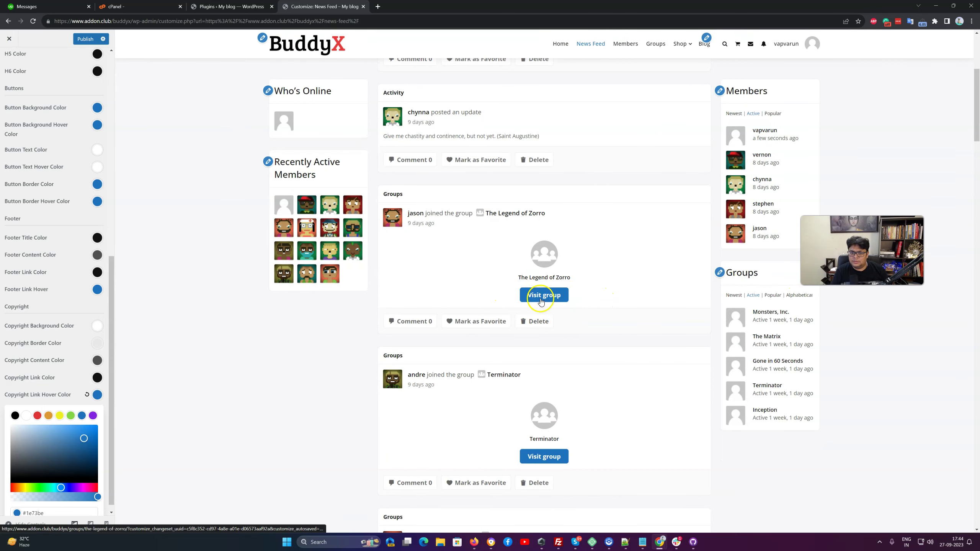
pyautogui.scroll(-1, 93, 354)
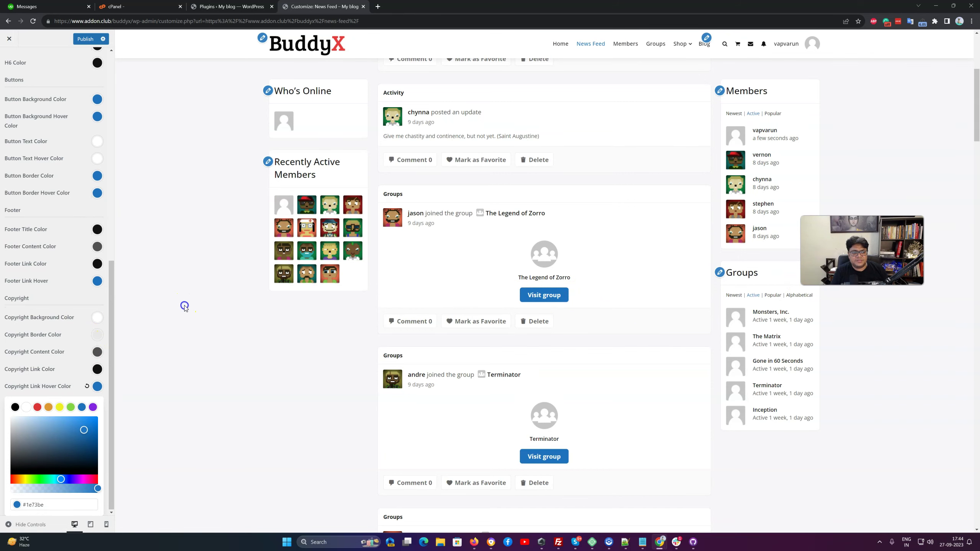
pyautogui.click(64, 288)
pyautogui.scroll(-15, 546, 416)
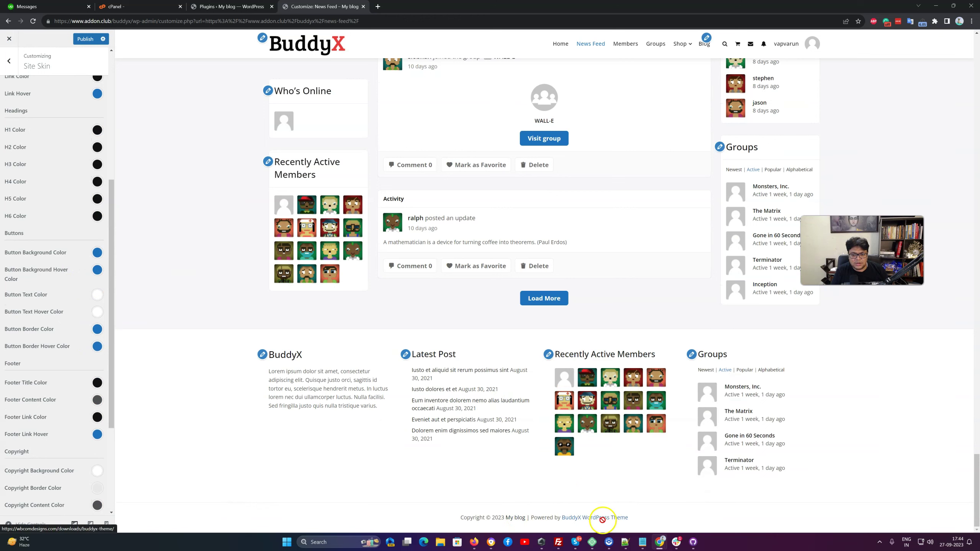
pyautogui.scroll(5, 76, 260)
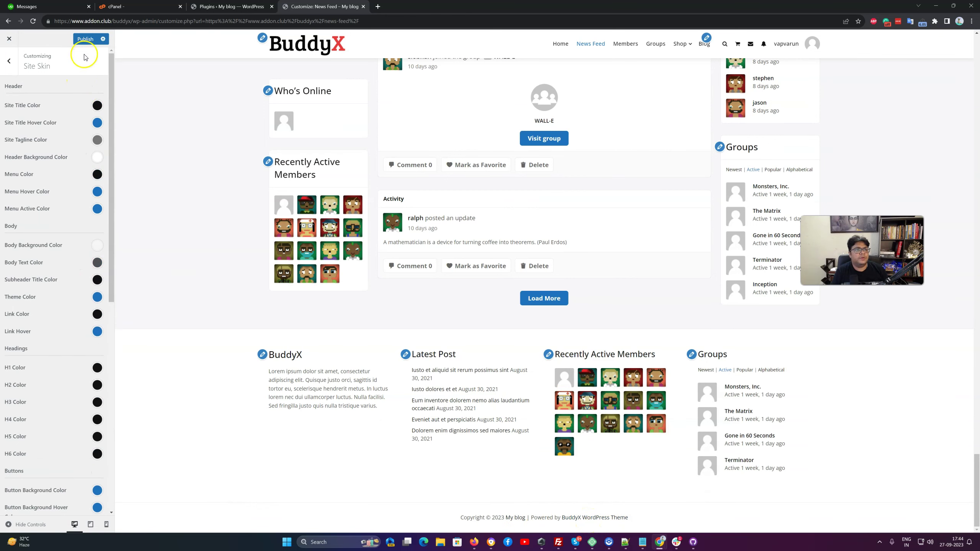
# Publish the #1e73be Site Skin colours and go back to the root Customizer panel.
pyautogui.click(85, 39)
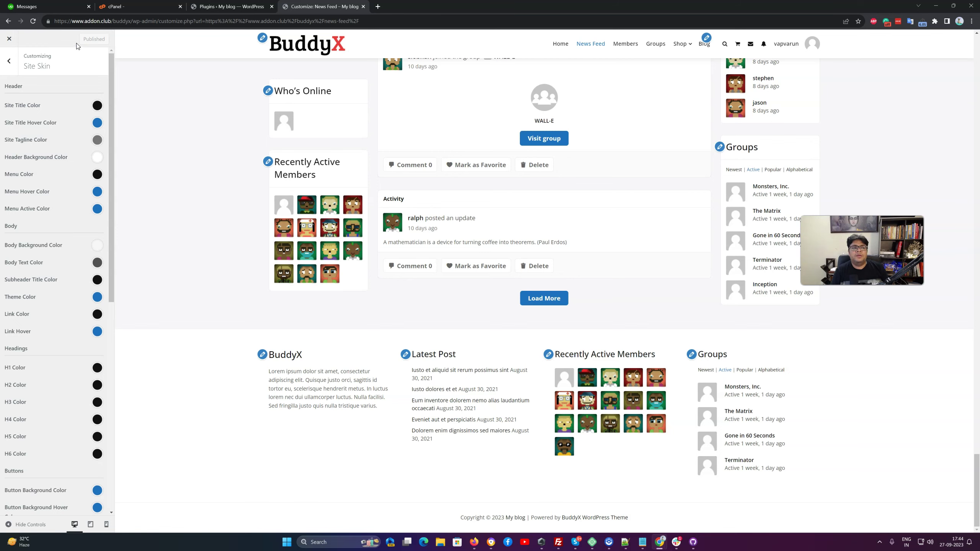
pyautogui.scroll(7, 125, 200)
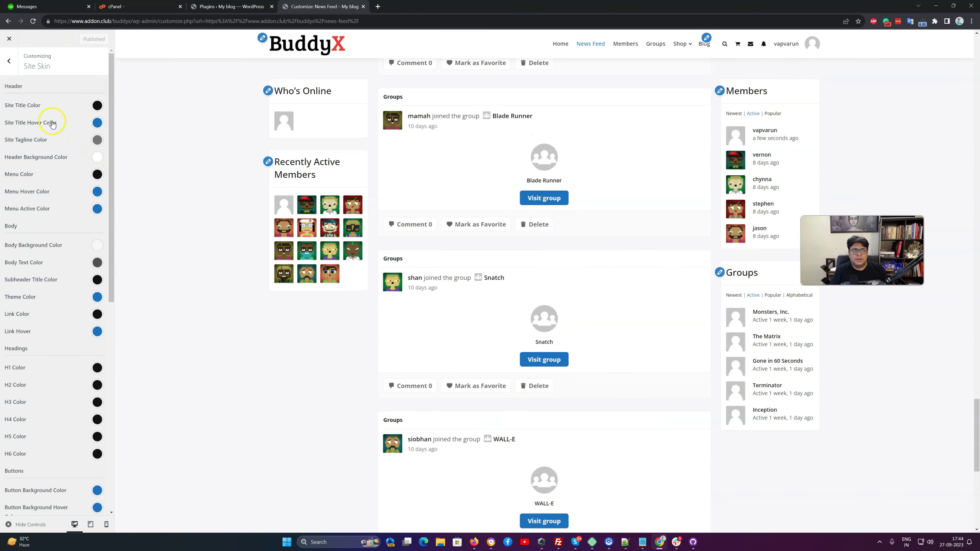
pyautogui.click(9, 61)
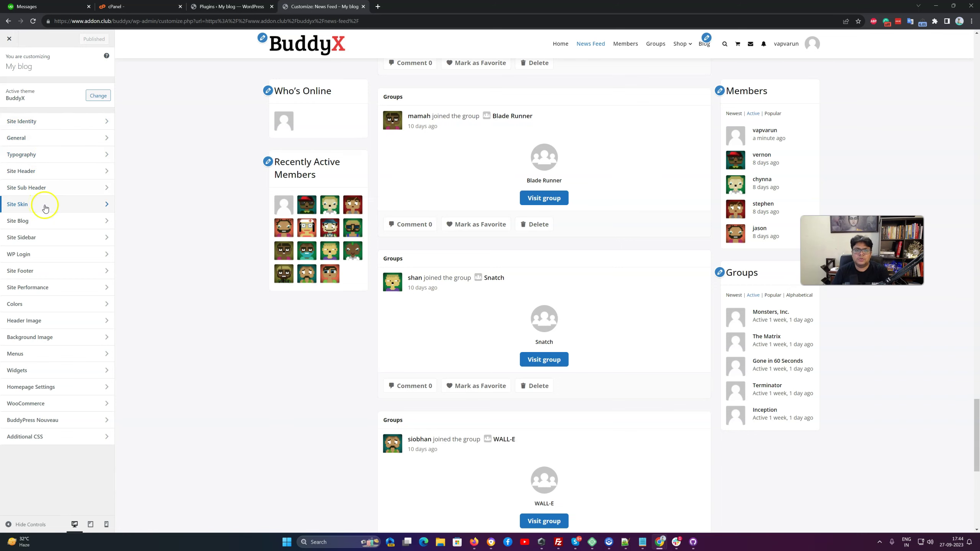
pyautogui.scroll(4, 129, 218)
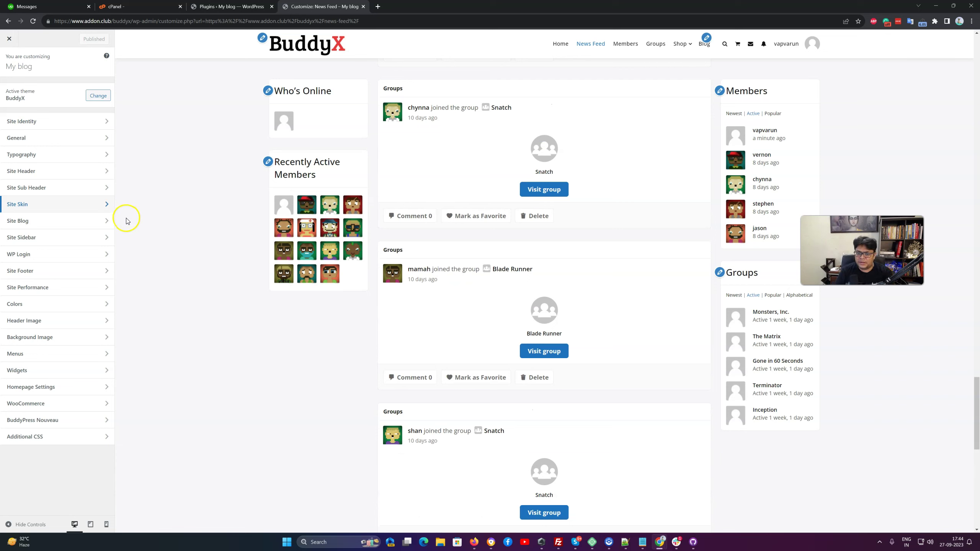